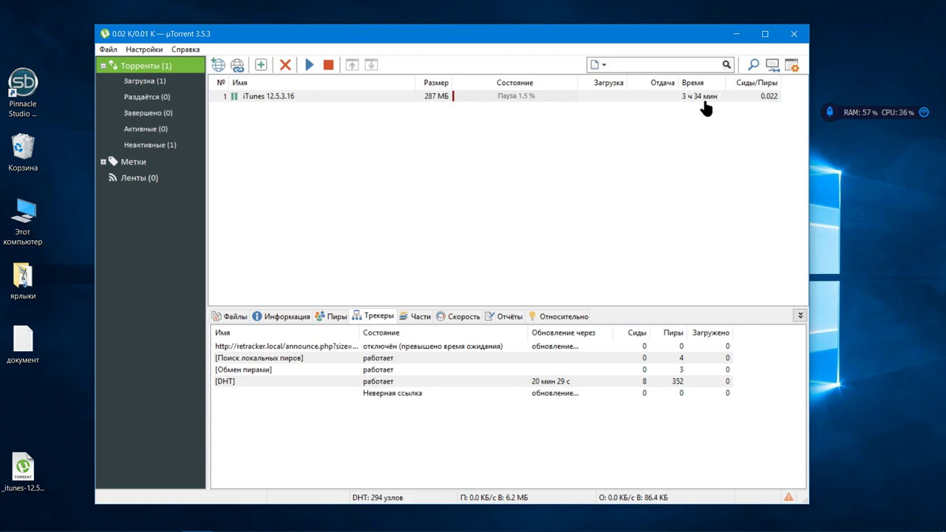
# Open the program preferences and review the General (Общие), Interface (Интерфейс) and Folders (Папки) settings
pyautogui.click(144, 51)
pyautogui.click(157, 65)
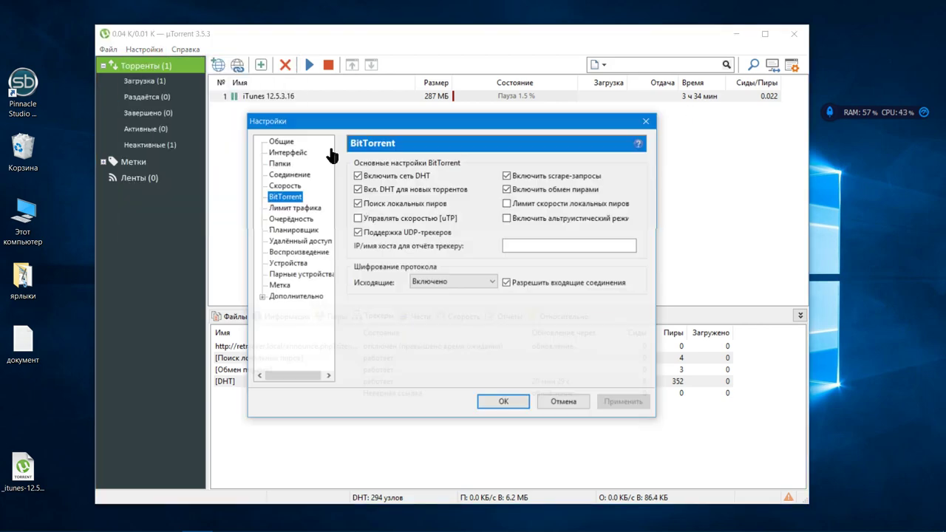
pyautogui.click(281, 141)
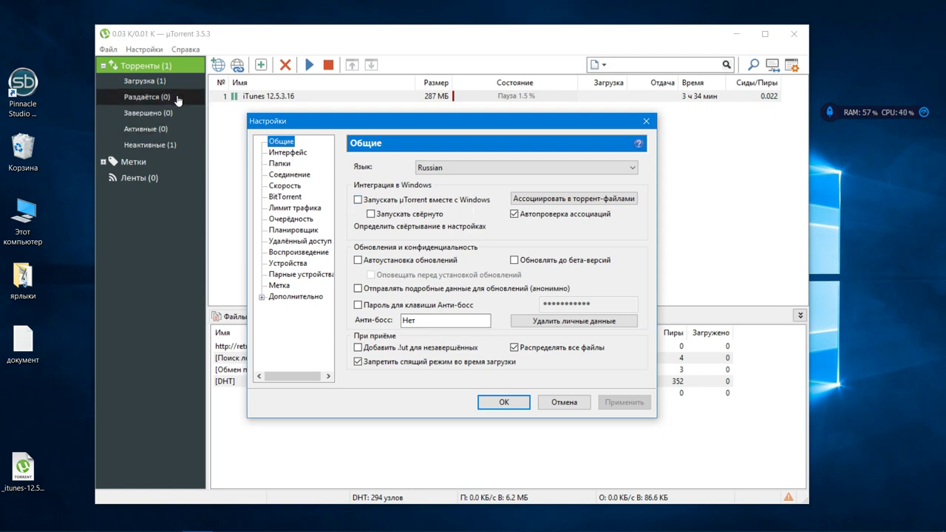
pyautogui.click(274, 153)
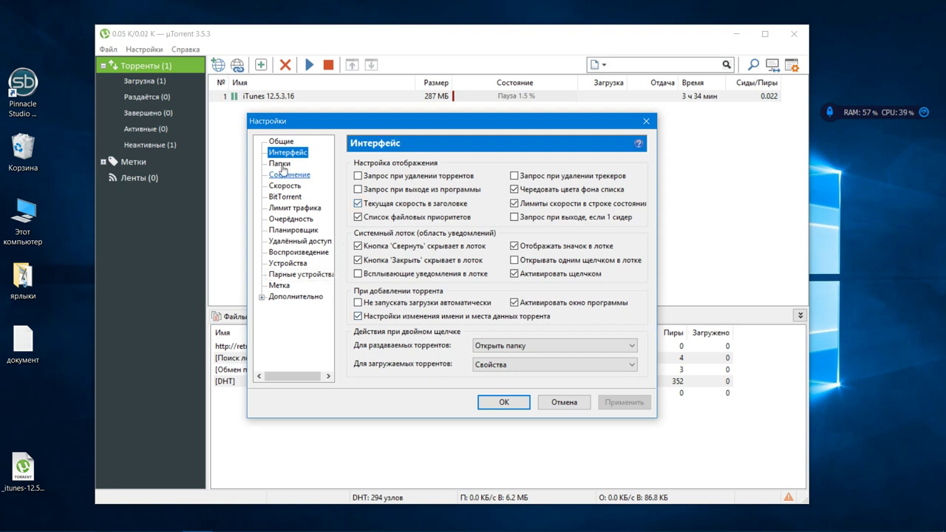
pyautogui.click(281, 164)
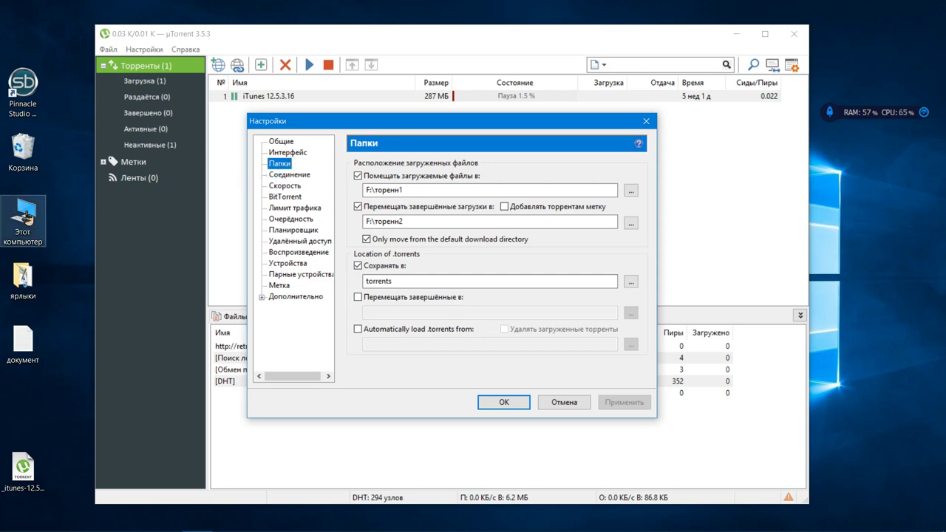
# Look into the computer's default Загрузки folder in File Explorer, then return to the Folders settings
pyautogui.click(25, 215)
pyautogui.doubleClick(25, 216)
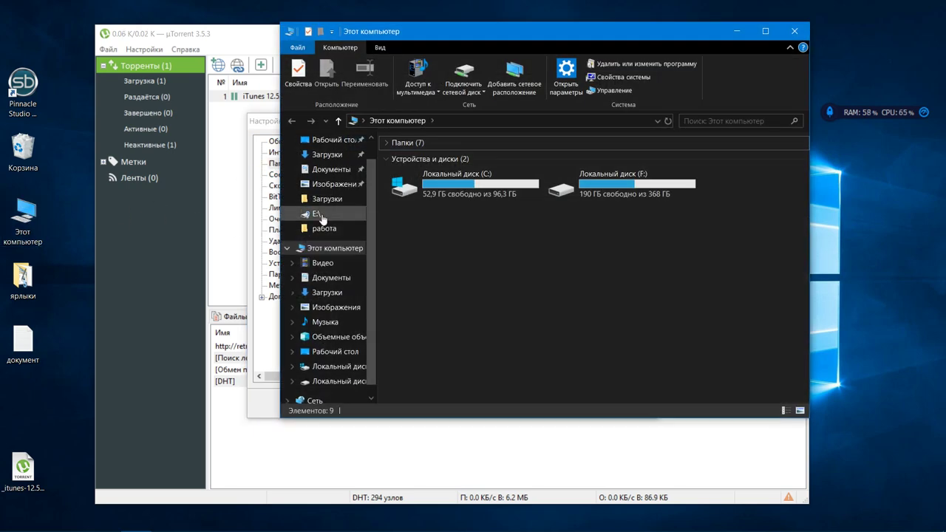
pyautogui.click(329, 292)
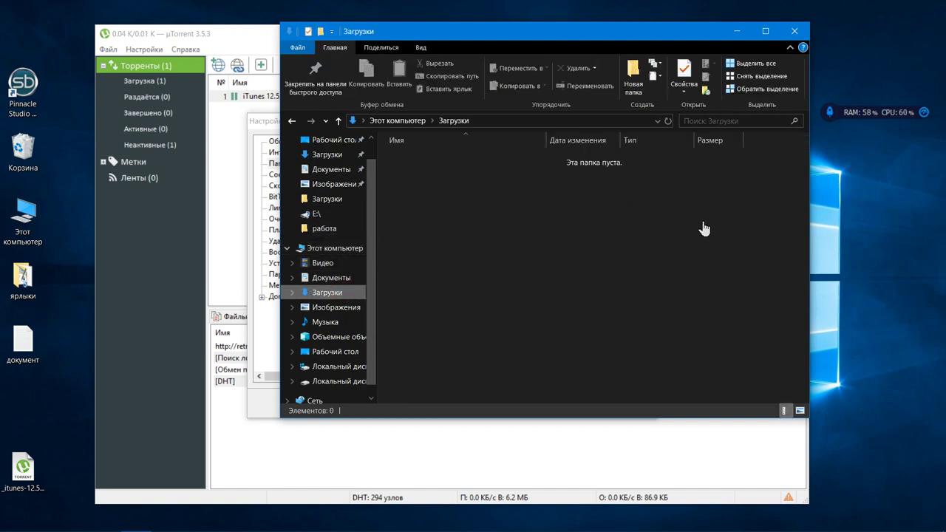
pyautogui.click(795, 31)
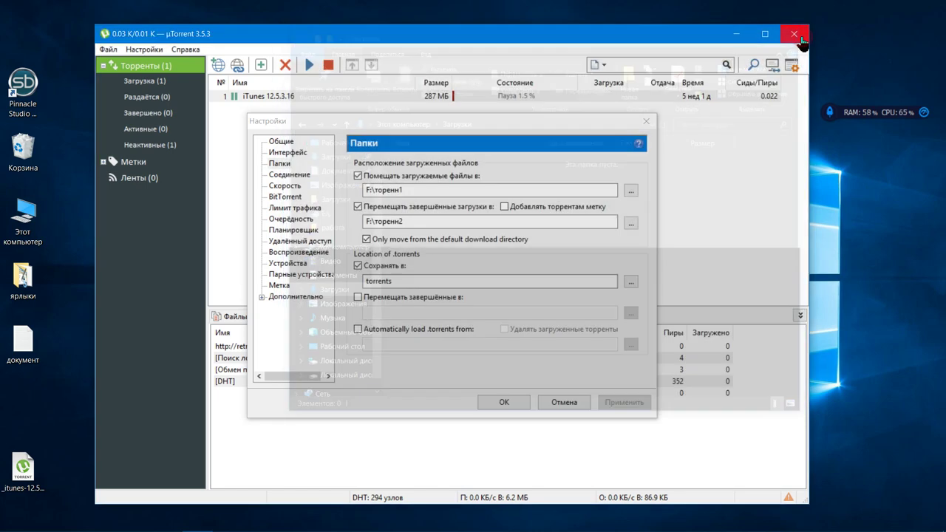
# Look up the торенн1 and торенн2 folders on local disk F: and close the file browser
pyautogui.doubleClick(29, 220)
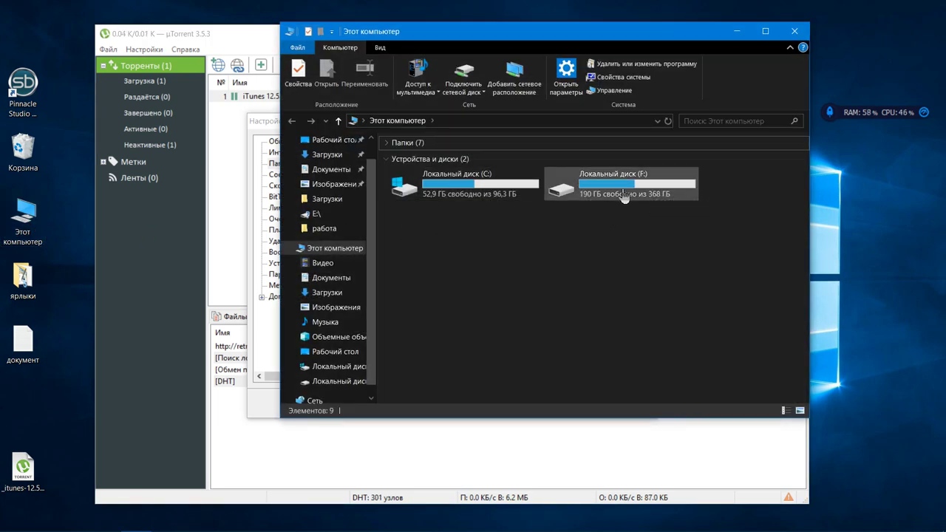
pyautogui.click(624, 196)
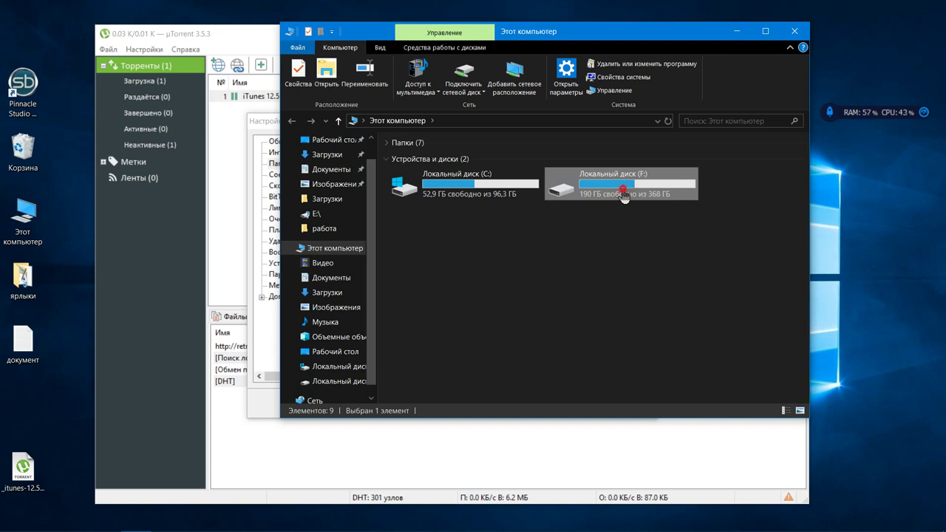
pyautogui.doubleClick(623, 195)
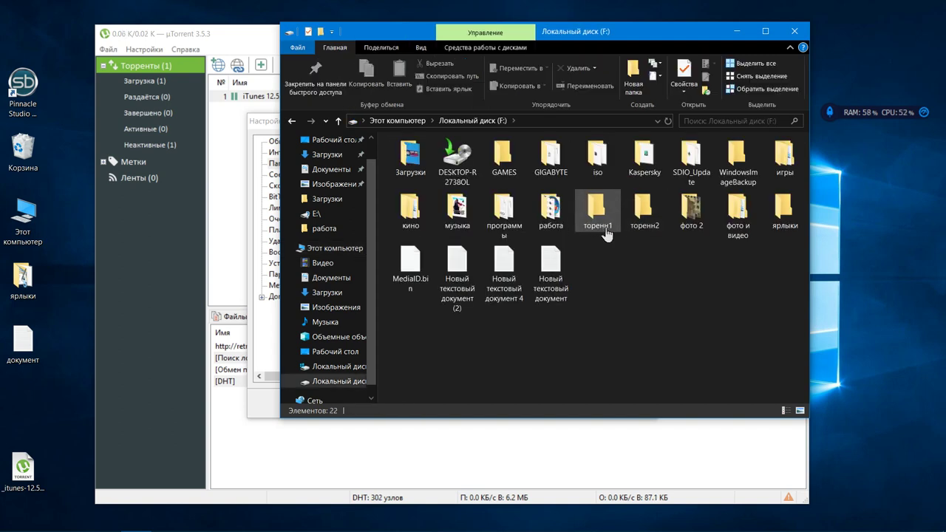
pyautogui.click(794, 31)
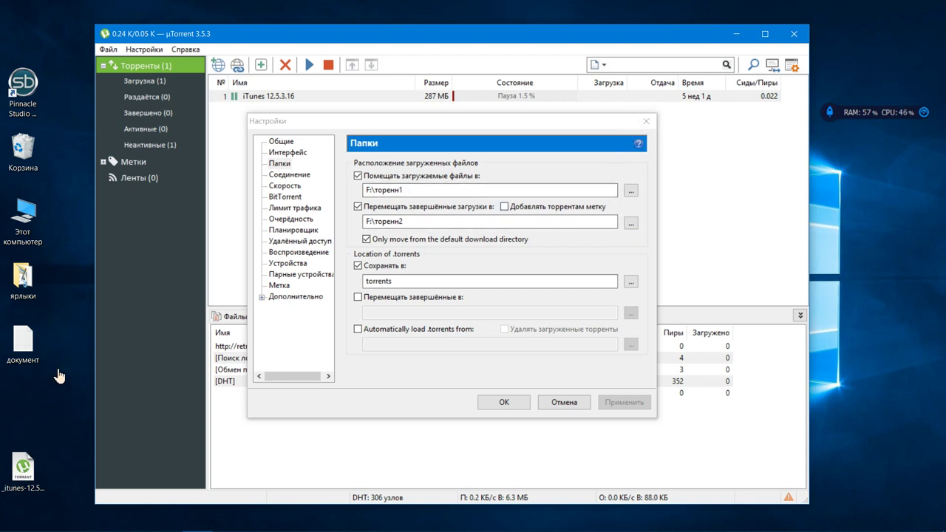
# Open local disk C: in File Explorer and turn on the display of hidden items
pyautogui.doubleClick(33, 227)
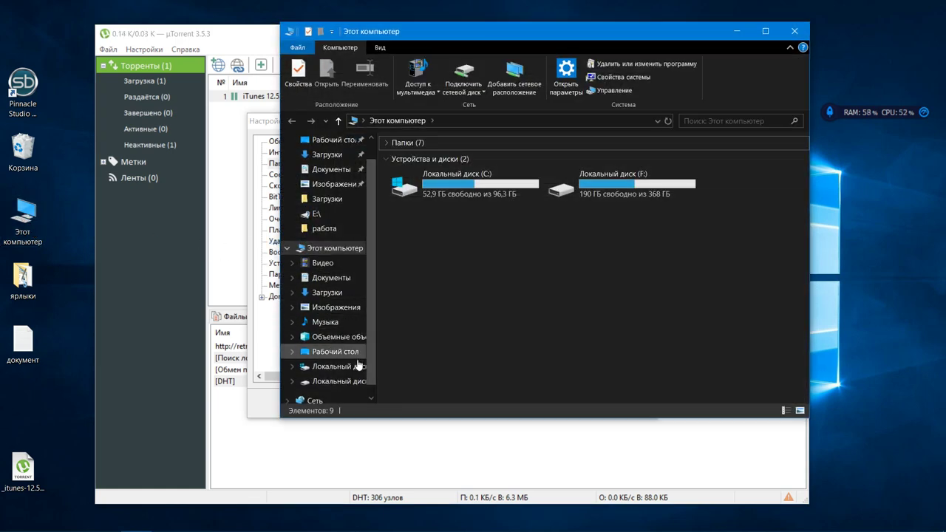
pyautogui.click(349, 294)
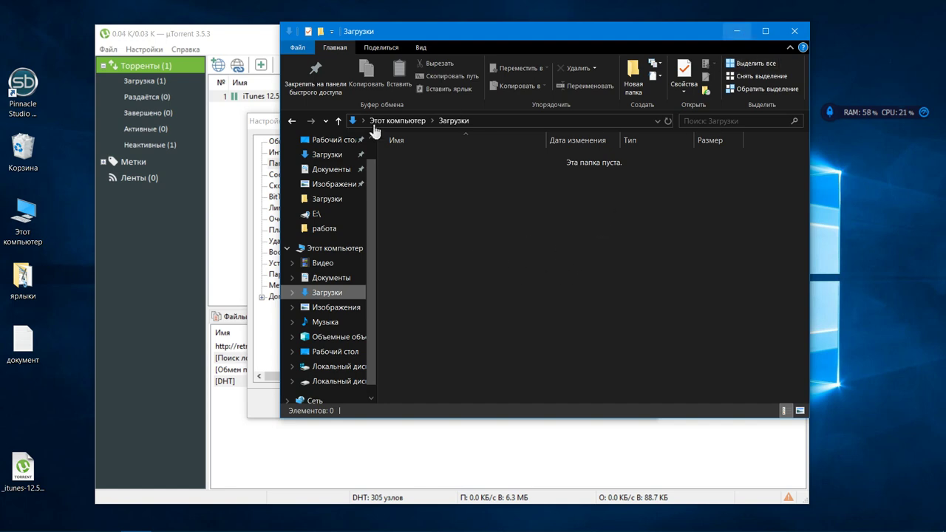
pyautogui.click(329, 366)
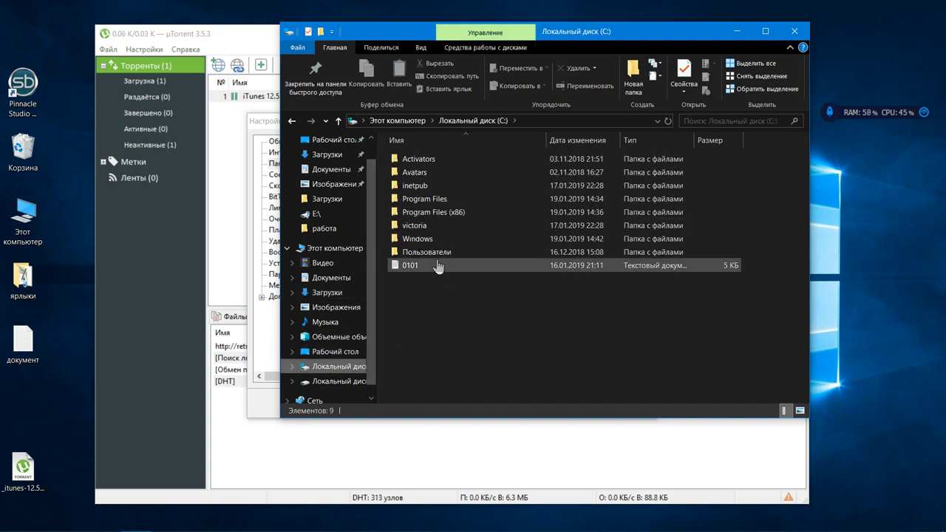
pyautogui.click(420, 47)
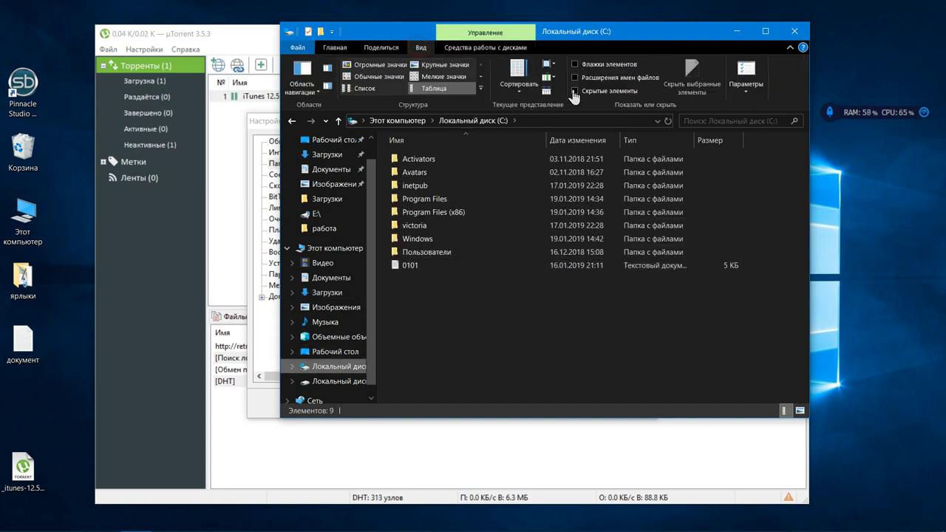
pyautogui.click(574, 91)
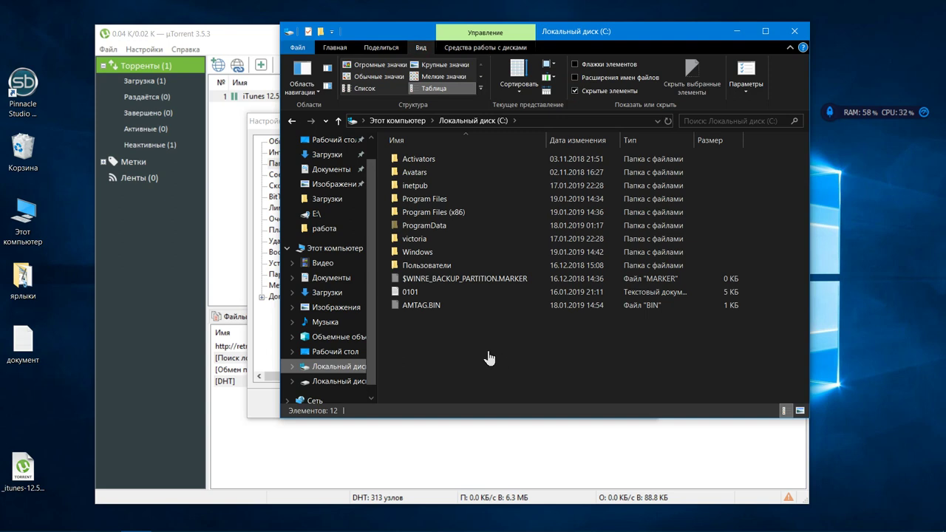
# Examine the AppData\Roaming\uTorrent\torrents folder inside the user's profile on disk C:, then close the file browser
pyautogui.doubleClick(438, 271)
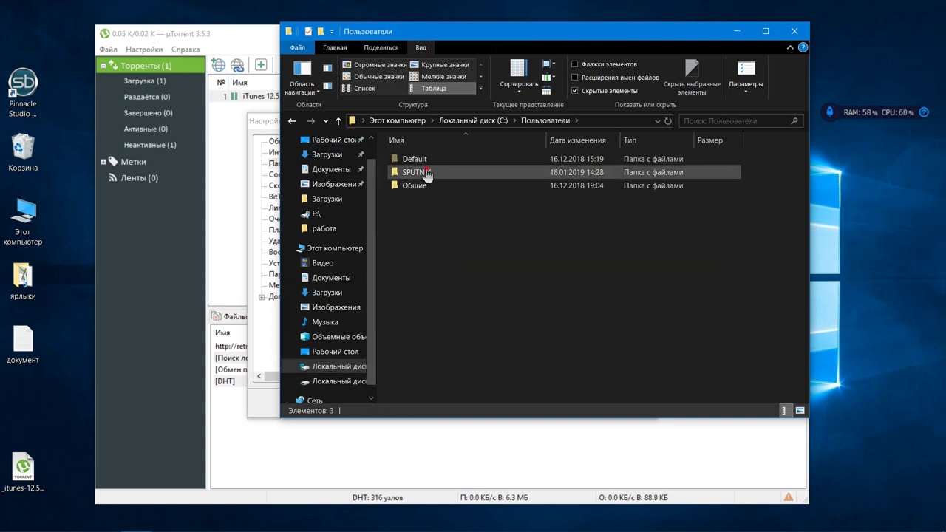
pyautogui.doubleClick(427, 172)
pyautogui.doubleClick(442, 157)
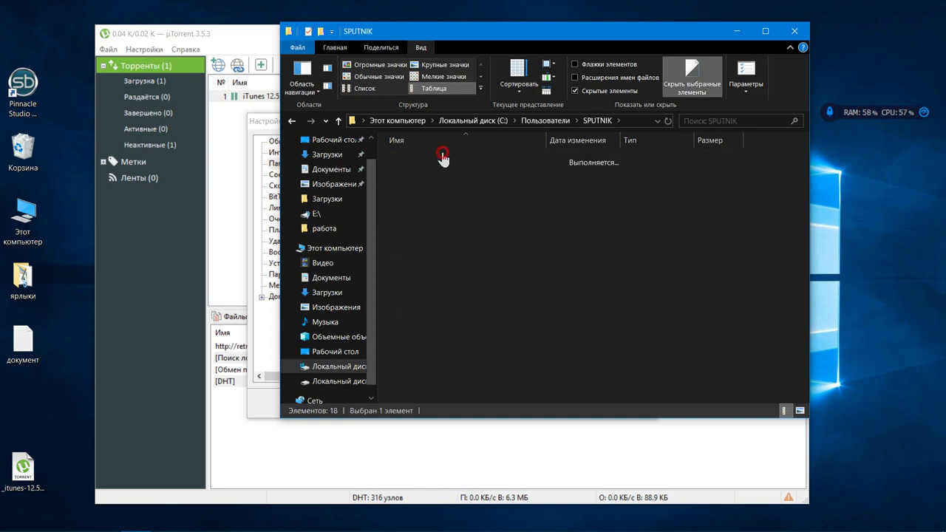
pyautogui.doubleClick(432, 187)
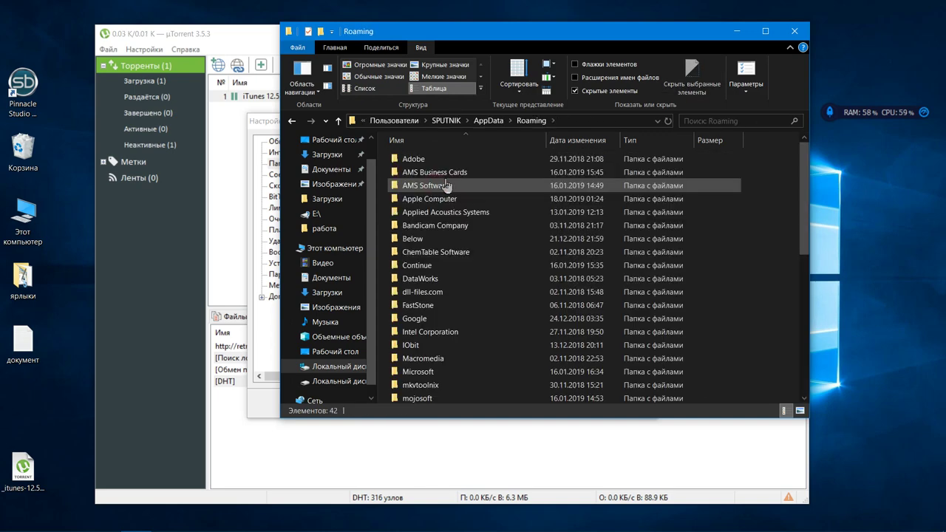
pyautogui.scroll(-8, 477, 271)
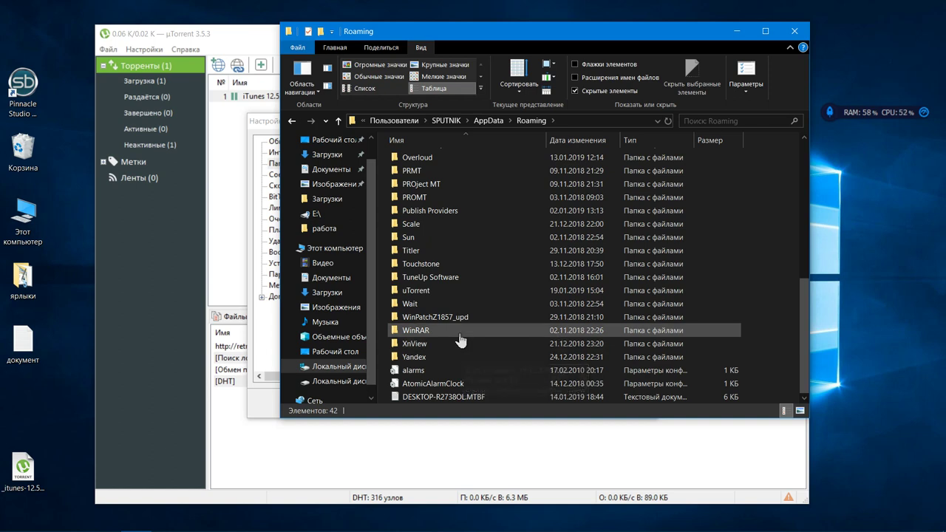
pyautogui.doubleClick(414, 290)
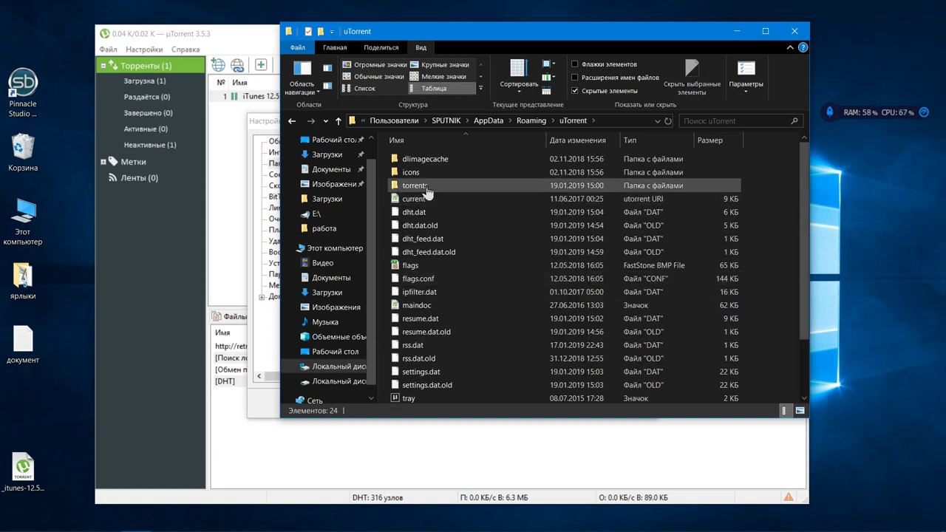
pyautogui.doubleClick(426, 189)
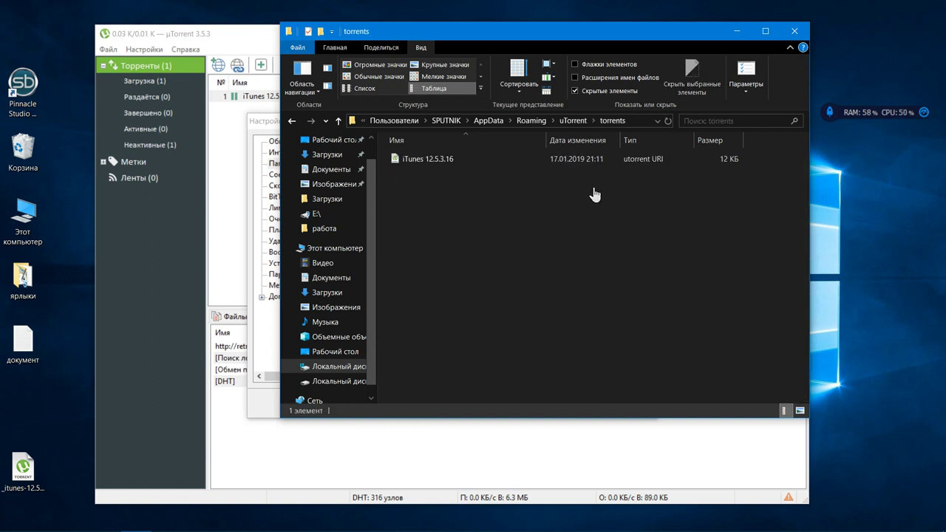
pyautogui.click(792, 37)
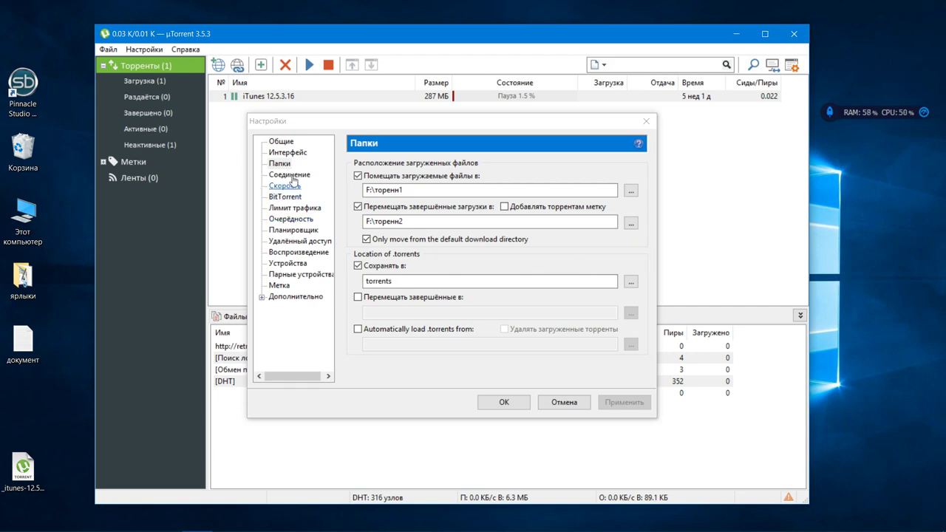
# Review the Connection (Соединение) and Speed (Скорость) settings
pyautogui.click(294, 175)
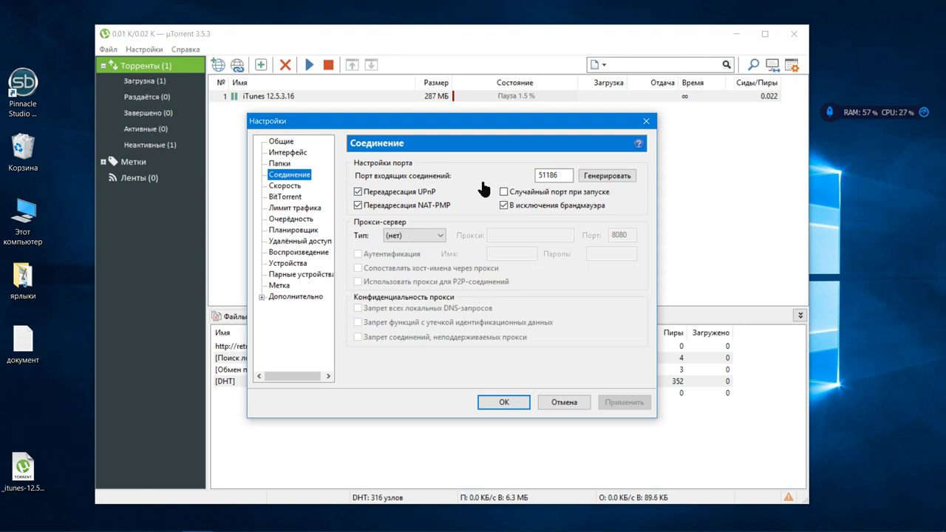
pyautogui.click(294, 188)
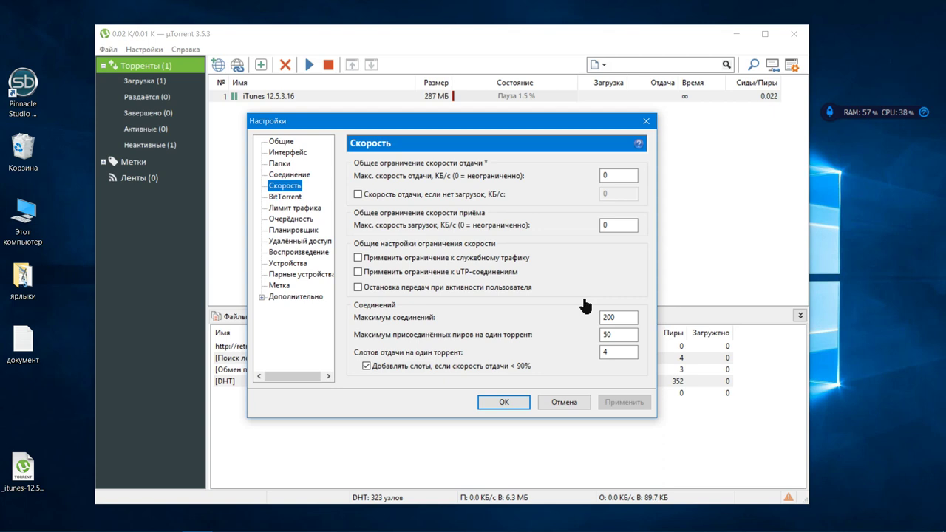
# Try applying the speed limit to uTP connections, moving the settings window to compare it with the tracker list
pyautogui.click(358, 273)
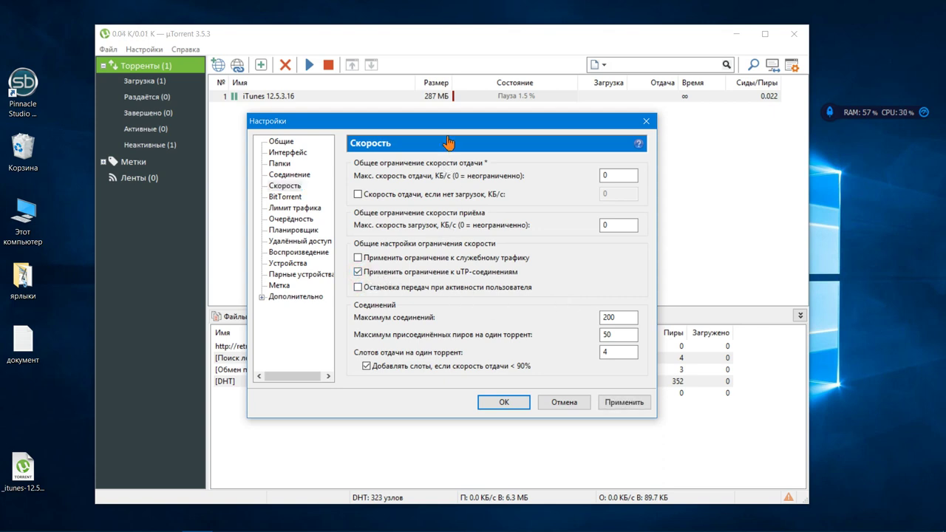
pyautogui.moveTo(447, 124); pyautogui.dragTo(635, 48)
pyautogui.click(287, 346)
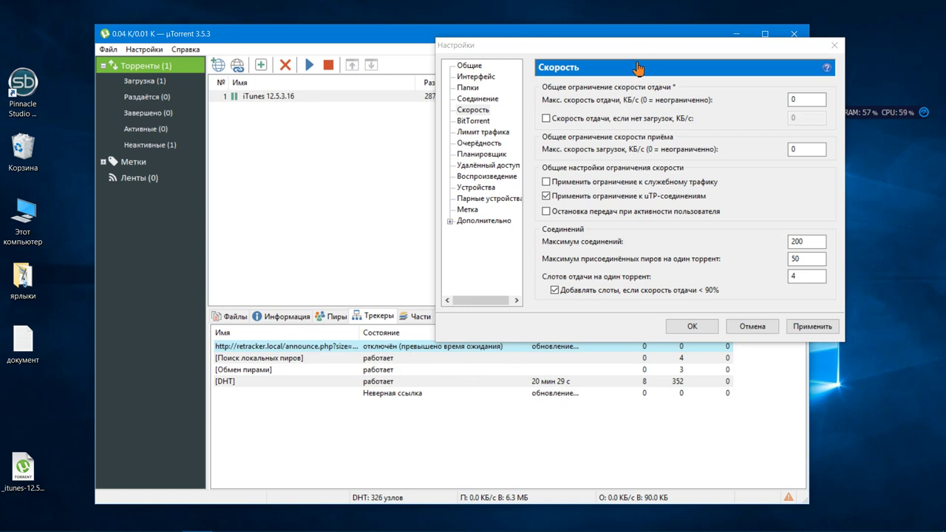
pyautogui.moveTo(640, 47); pyautogui.dragTo(485, 46)
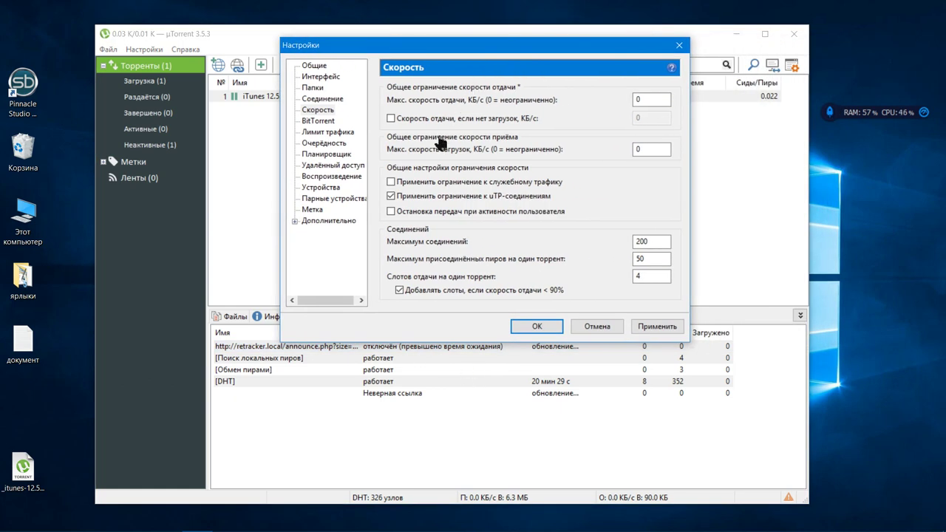
pyautogui.click(391, 195)
# Review the BitTorrent settings against the local peer discovery, peer exchange and DHT entries in the tracker list
pyautogui.click(320, 121)
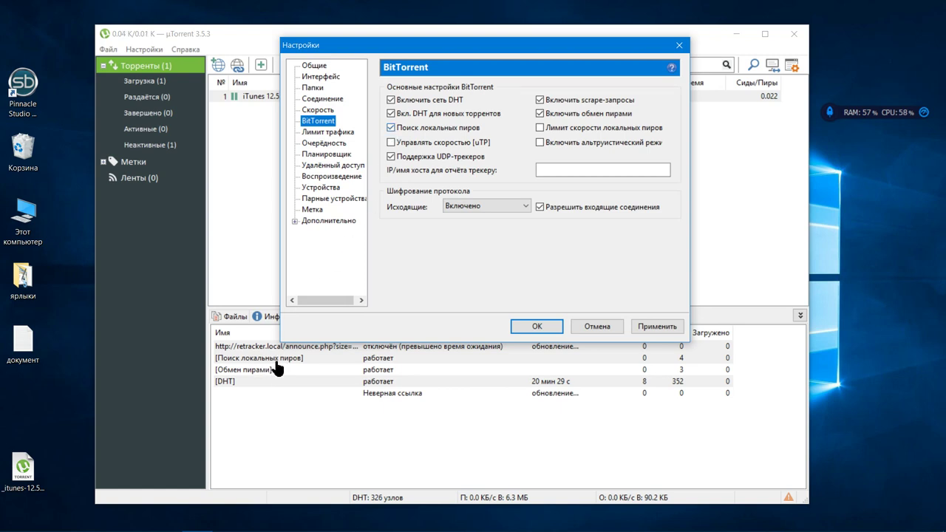
pyautogui.click(307, 347)
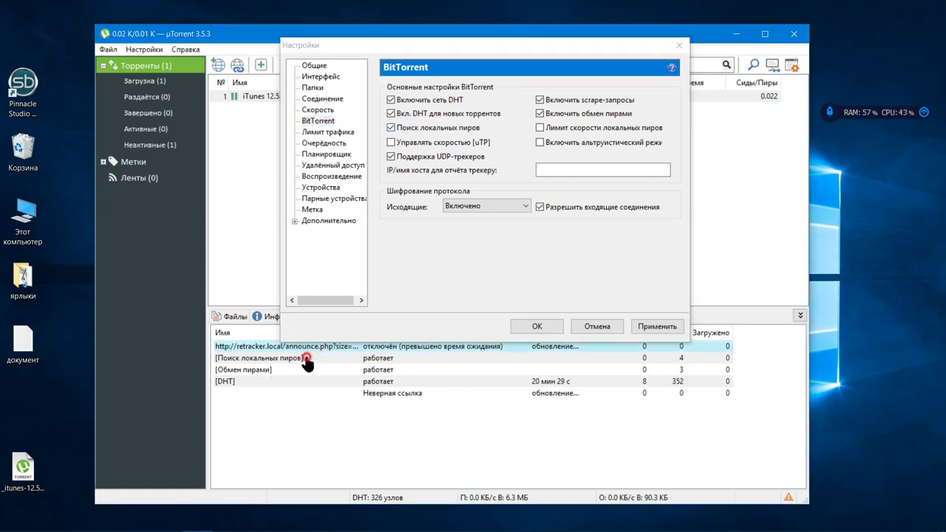
pyautogui.click(305, 369)
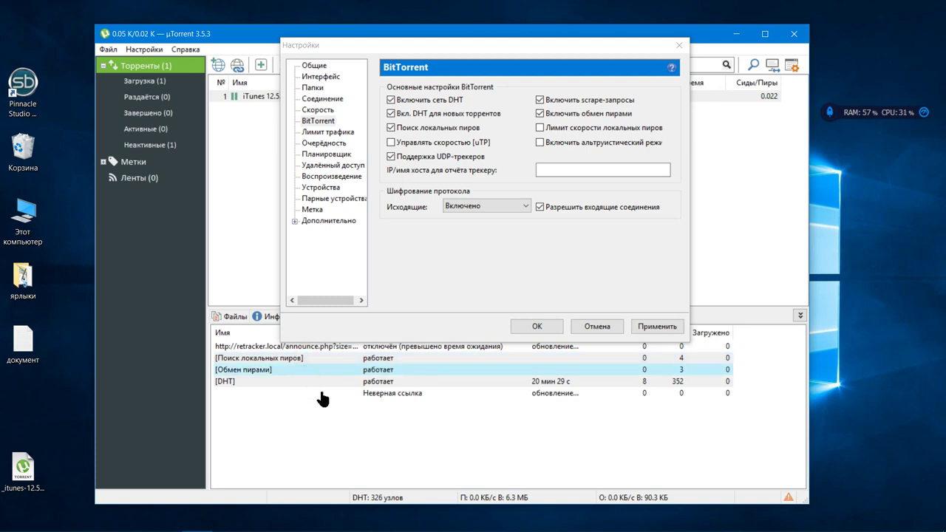
pyautogui.click(320, 382)
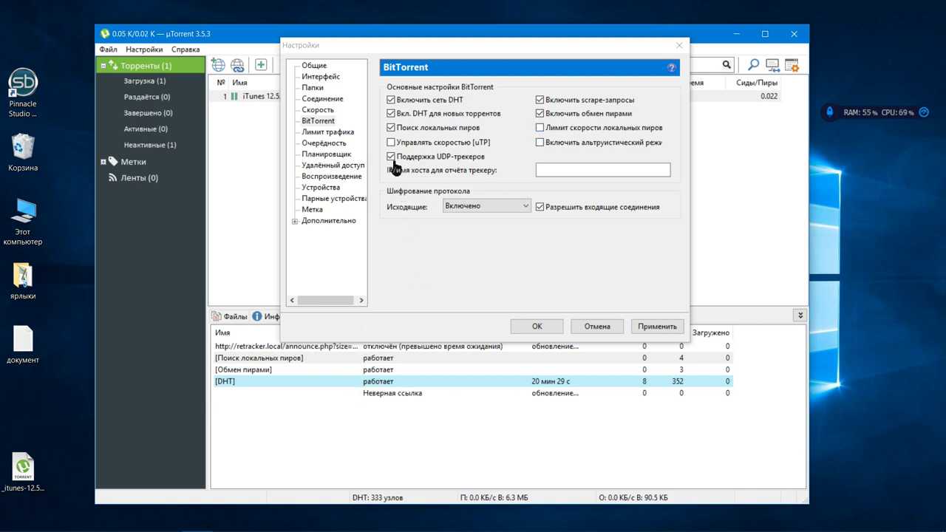
pyautogui.click(390, 144)
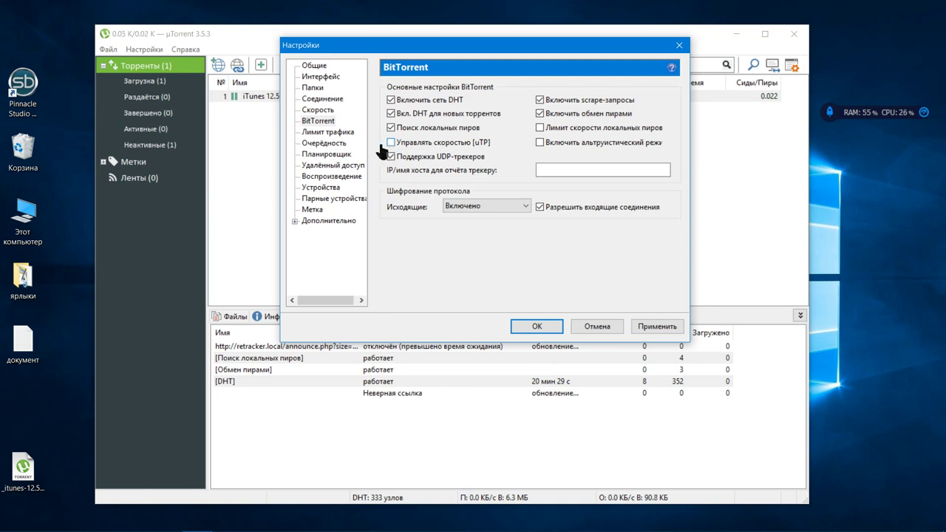
# Enable the bandwidth cap (Ограничивать полосу) in the Лимит трафика settings
pyautogui.click(347, 137)
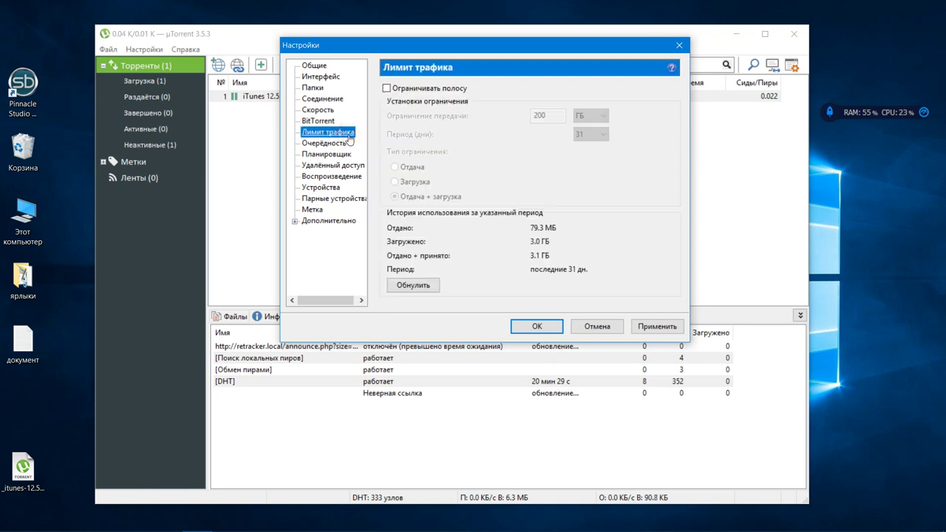
pyautogui.click(386, 88)
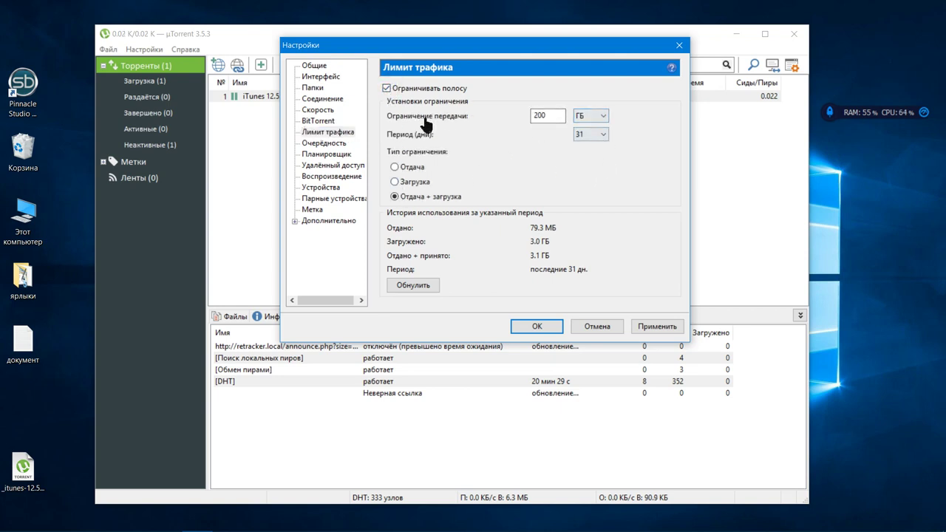
# Disable the bandwidth cap (Ограничивать полосу) and review the Очерёдность, Планировщик and Удалённый доступ settings
pyautogui.click(385, 88)
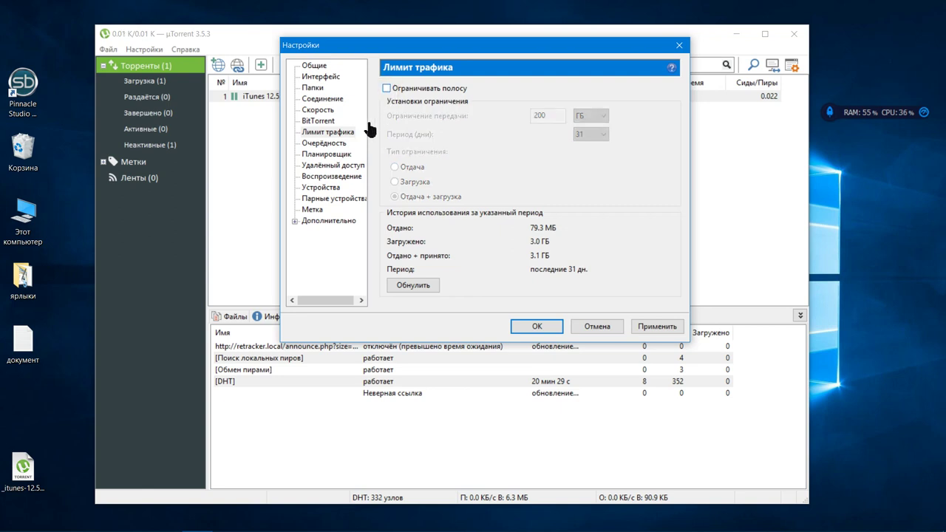
pyautogui.click(343, 145)
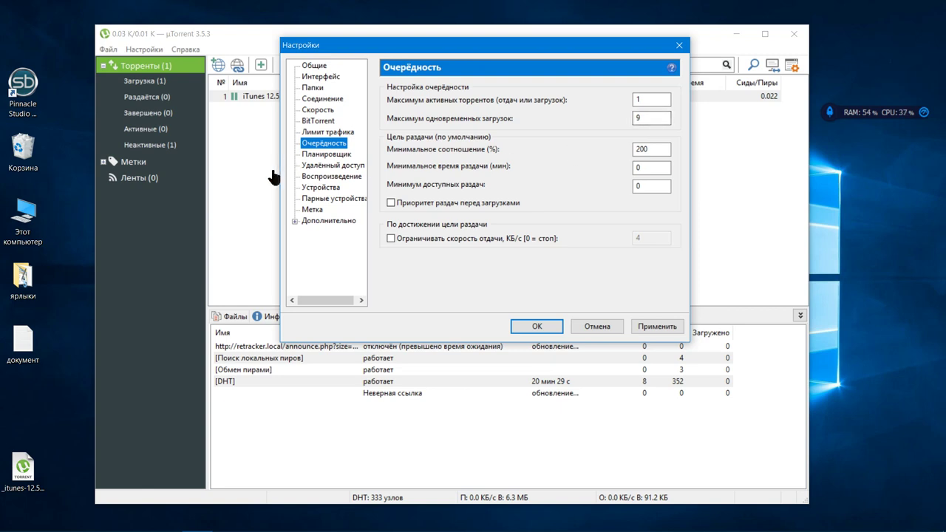
pyautogui.click(313, 156)
pyautogui.click(316, 167)
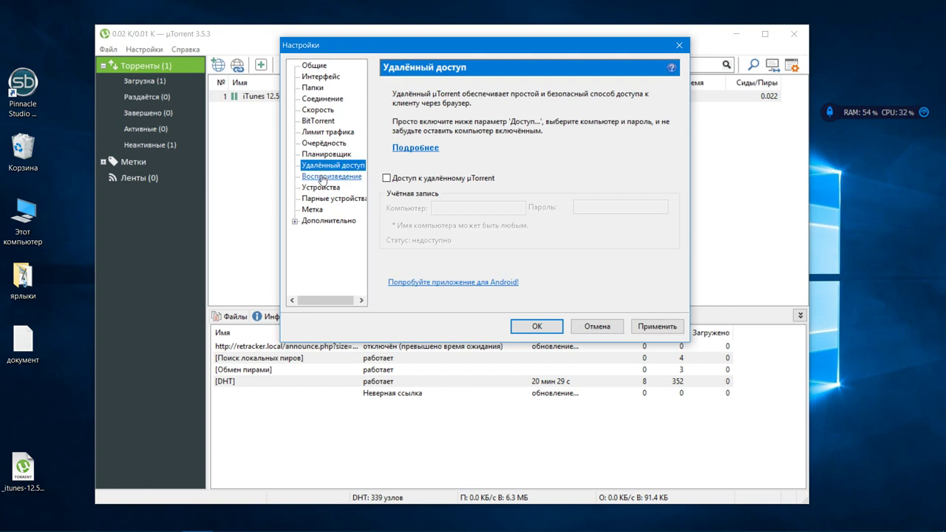
# Review the default player choices in Воспроизведение and the Устройства, Парные устройства and Метка settings
pyautogui.click(323, 178)
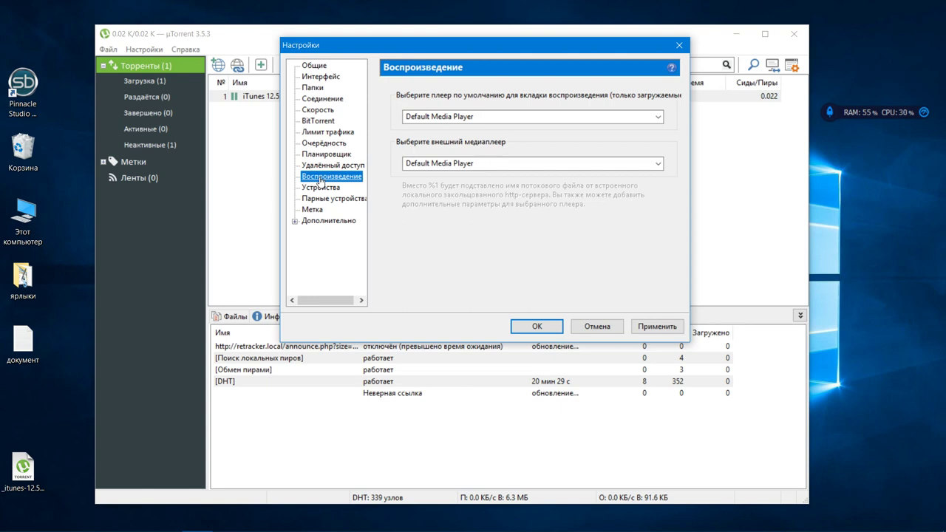
pyautogui.click(656, 118)
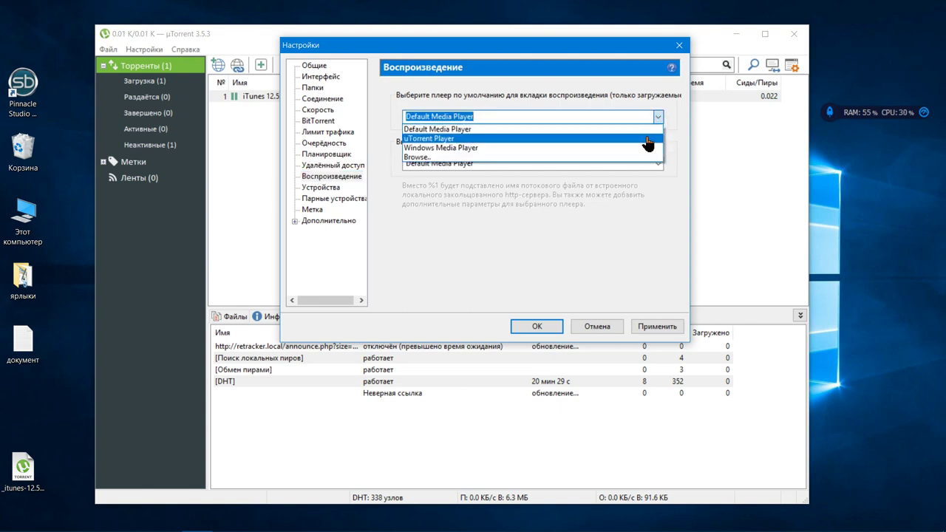
pyautogui.click(657, 118)
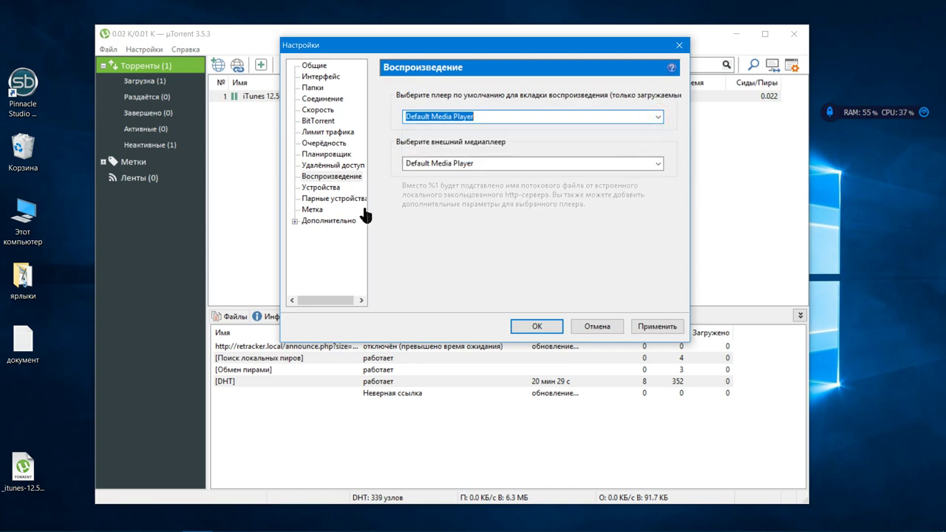
pyautogui.click(321, 188)
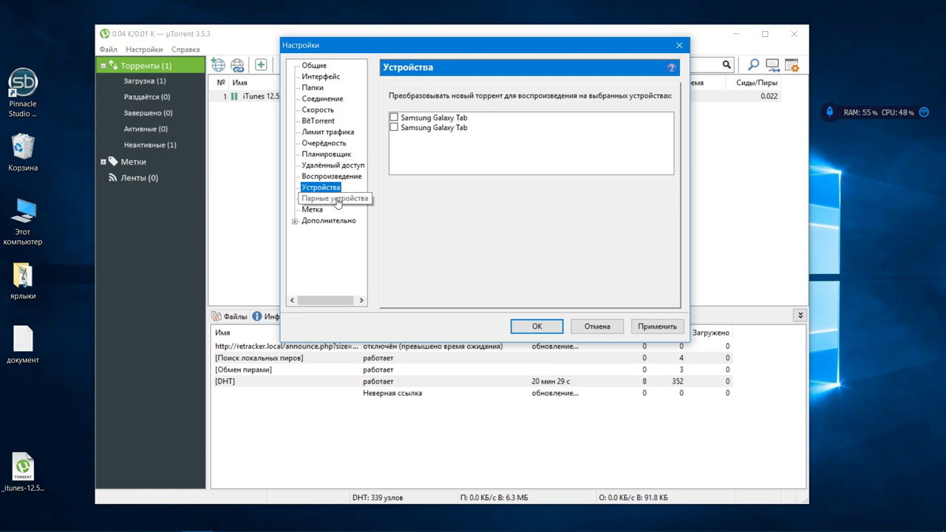
pyautogui.click(336, 200)
pyautogui.click(312, 210)
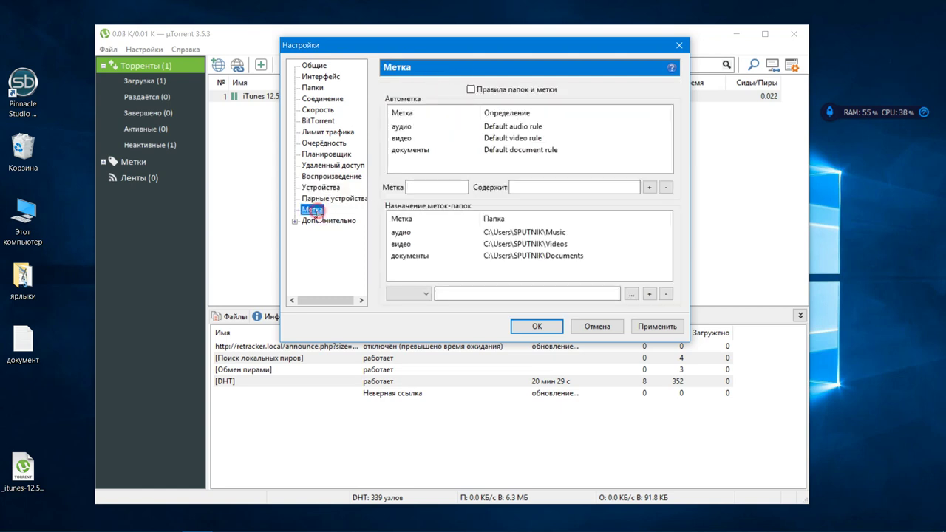
# Expand the Дополнительно category and skim its list of advanced parameters, returning to the start of the list
pyautogui.click(293, 221)
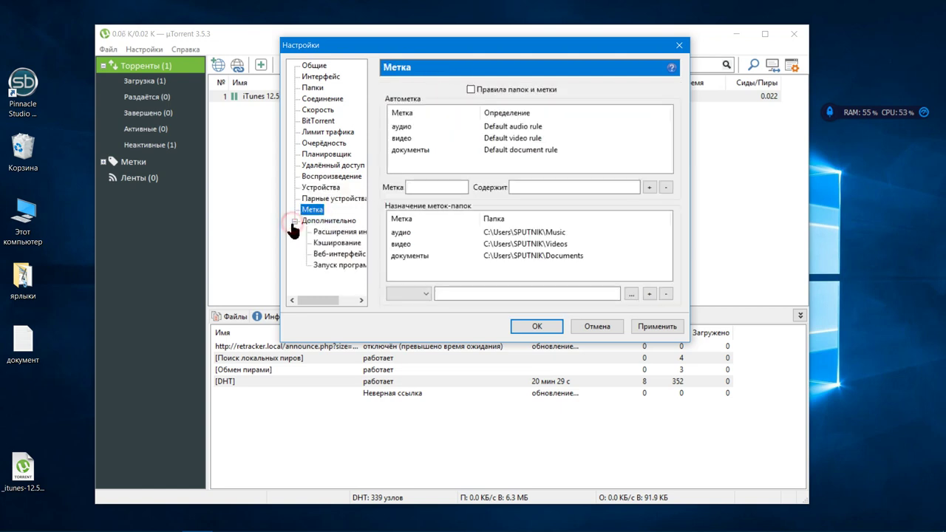
pyautogui.click(306, 221)
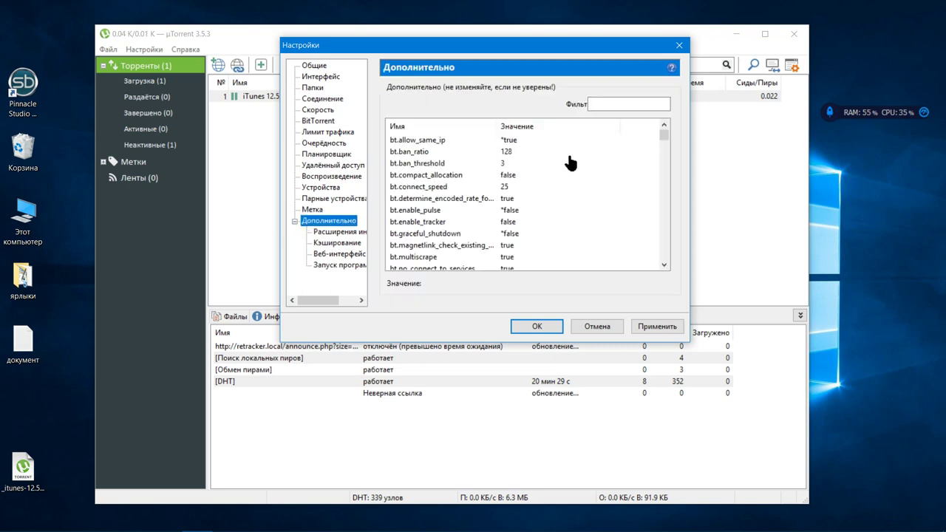
pyautogui.scroll(-20, 571, 162)
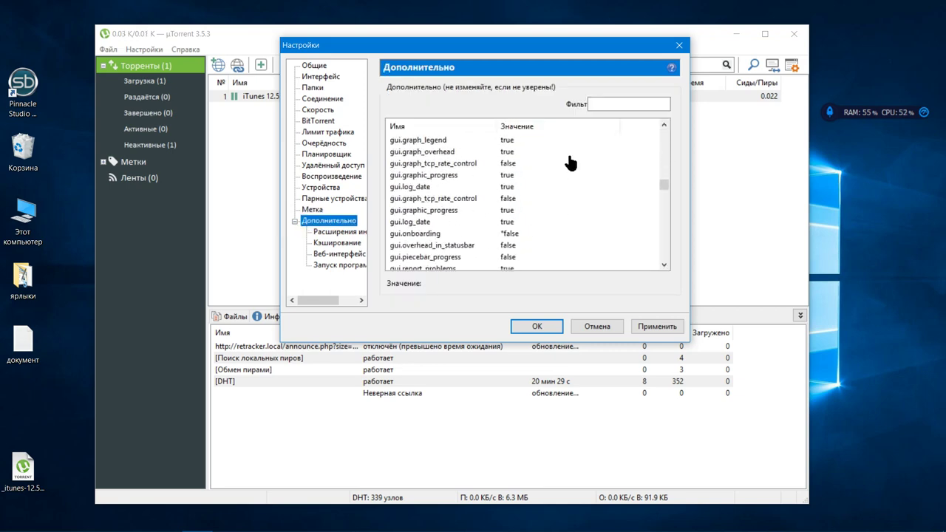
pyautogui.scroll(-20, 570, 162)
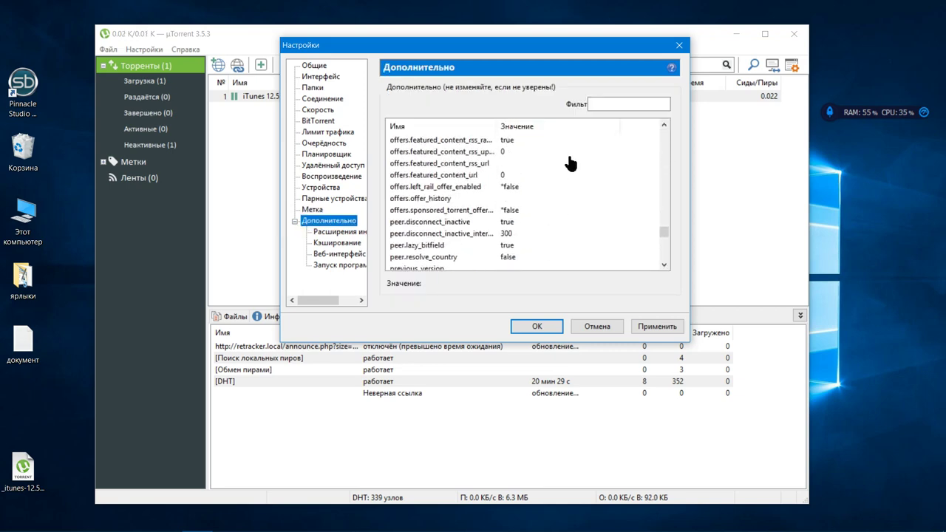
pyautogui.scroll(5, 591, 177)
pyautogui.moveTo(664, 213); pyautogui.dragTo(660, 134)
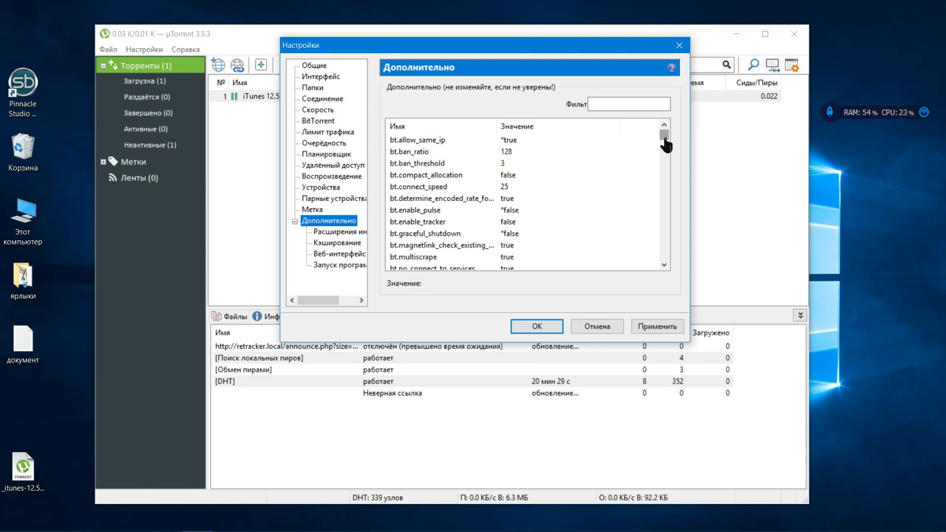
# Inspect the bt.connect_speed parameter, moving the settings window to check the torrent's tracker statuses
pyautogui.click(511, 187)
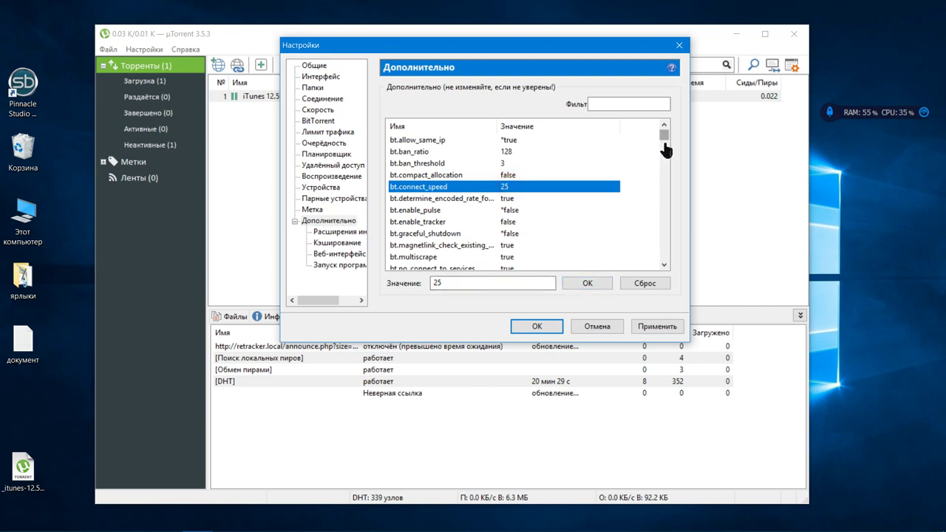
pyautogui.scroll(-1, 665, 150)
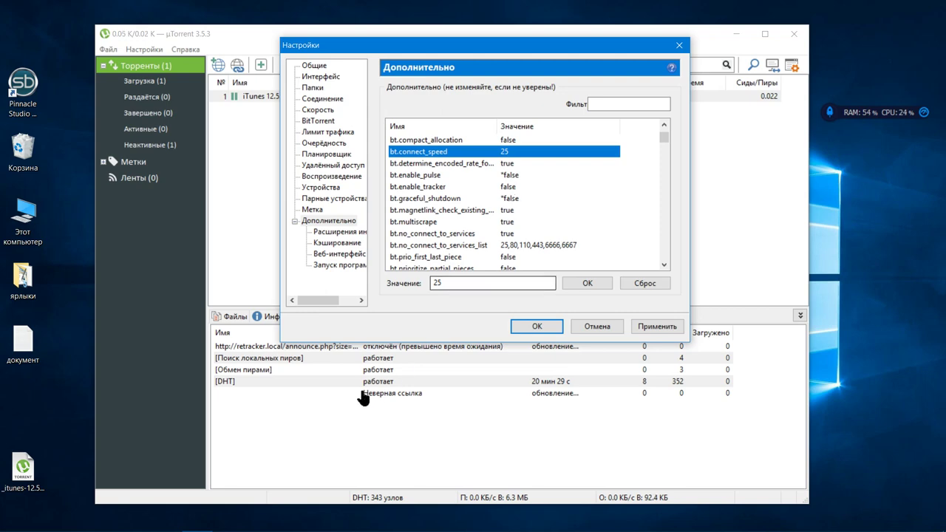
pyautogui.moveTo(466, 51); pyautogui.dragTo(624, 23)
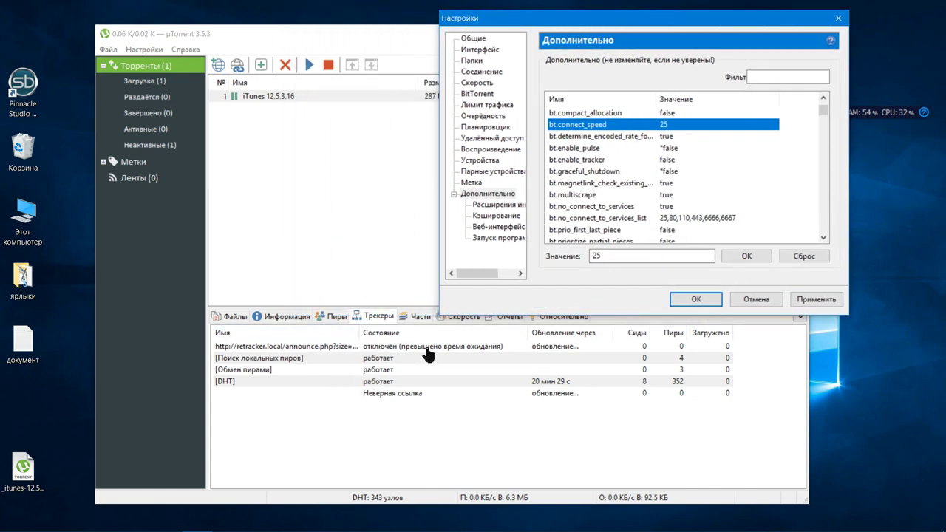
pyautogui.moveTo(626, 22); pyautogui.dragTo(516, 30)
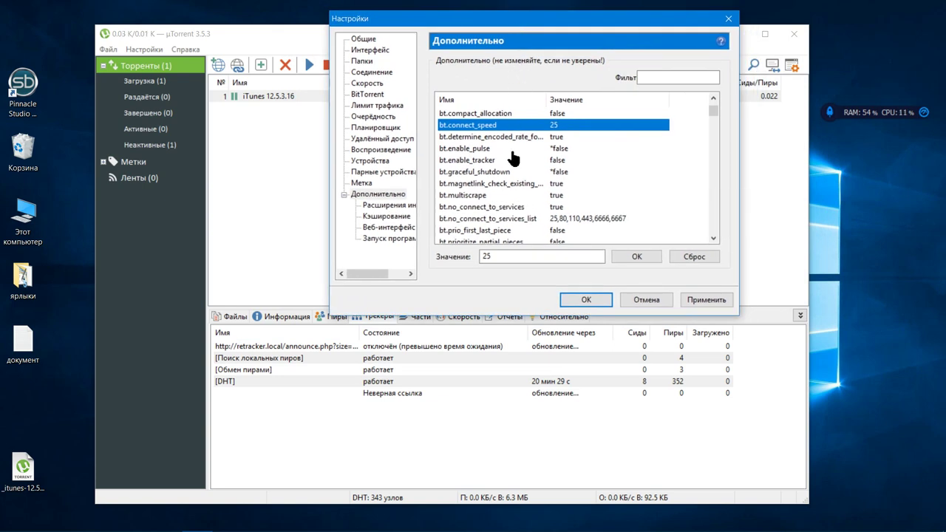
# Examine the remaining advanced parameters from the bt entries through to the webui entries
pyautogui.scroll(-2, 514, 159)
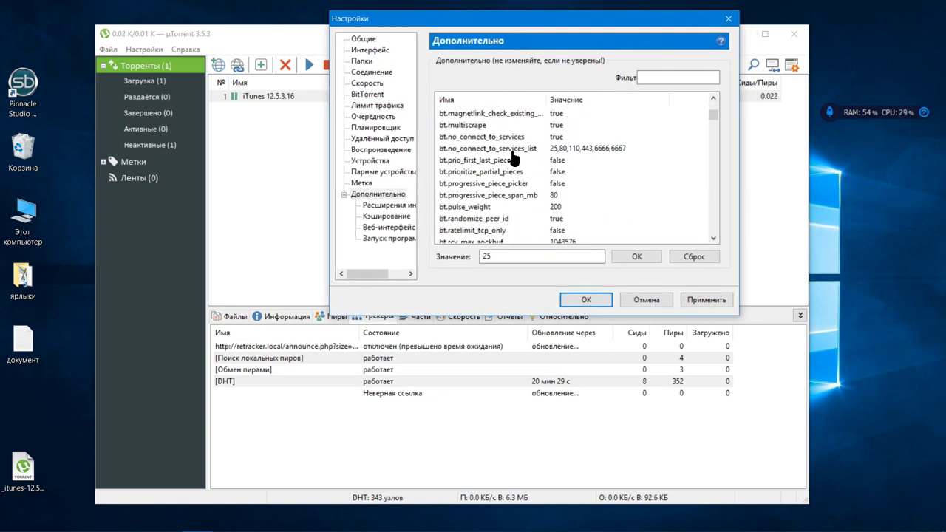
pyautogui.scroll(-4, 514, 158)
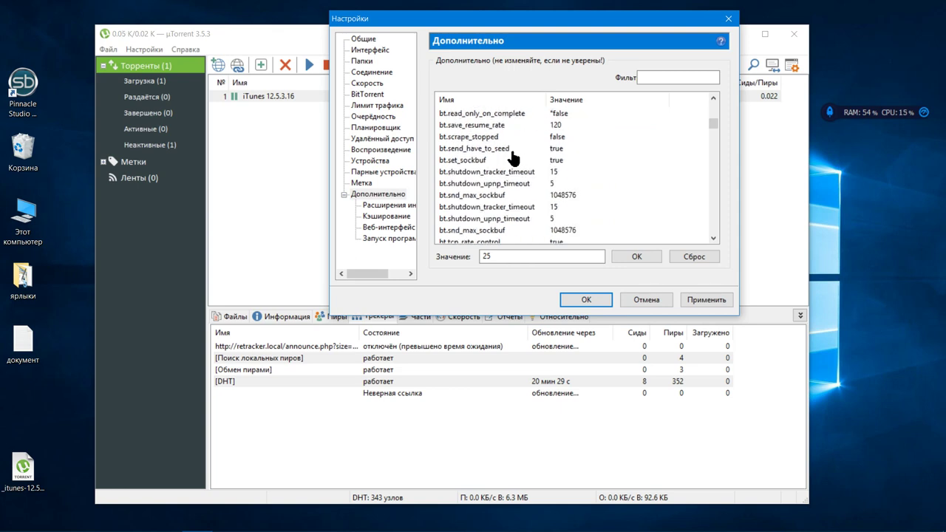
pyautogui.scroll(-4, 513, 159)
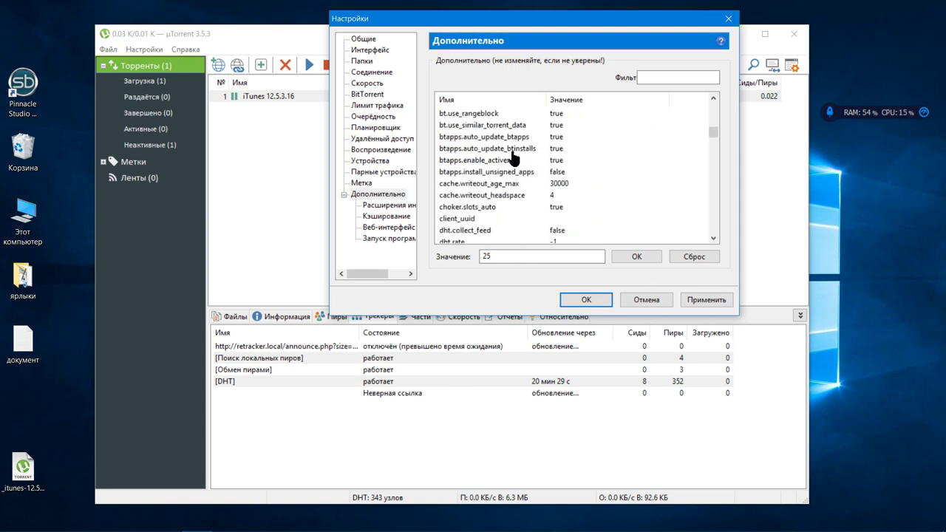
pyautogui.scroll(-5, 512, 159)
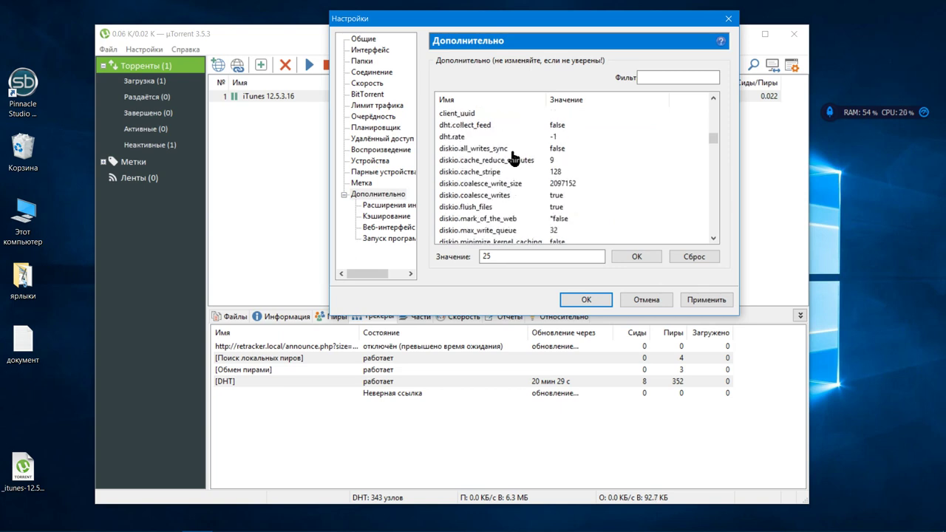
pyautogui.scroll(-5, 512, 159)
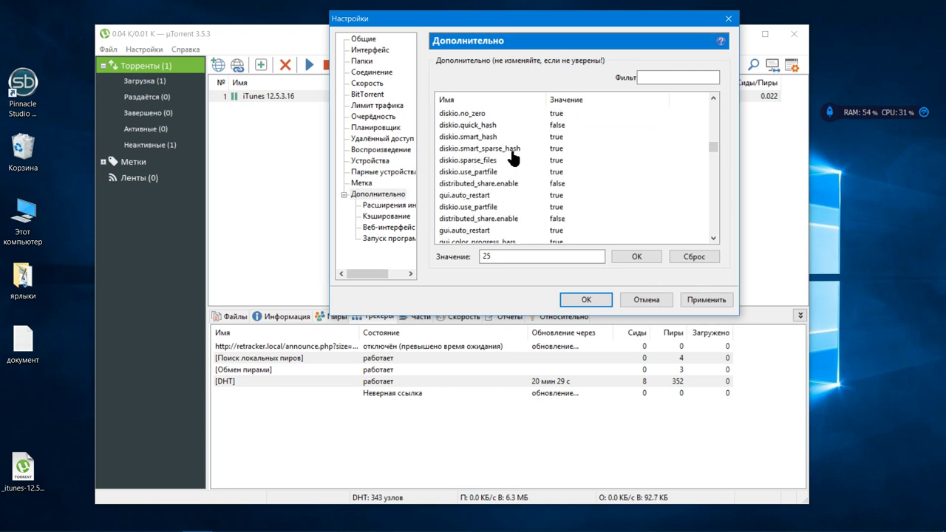
pyautogui.scroll(-4, 512, 159)
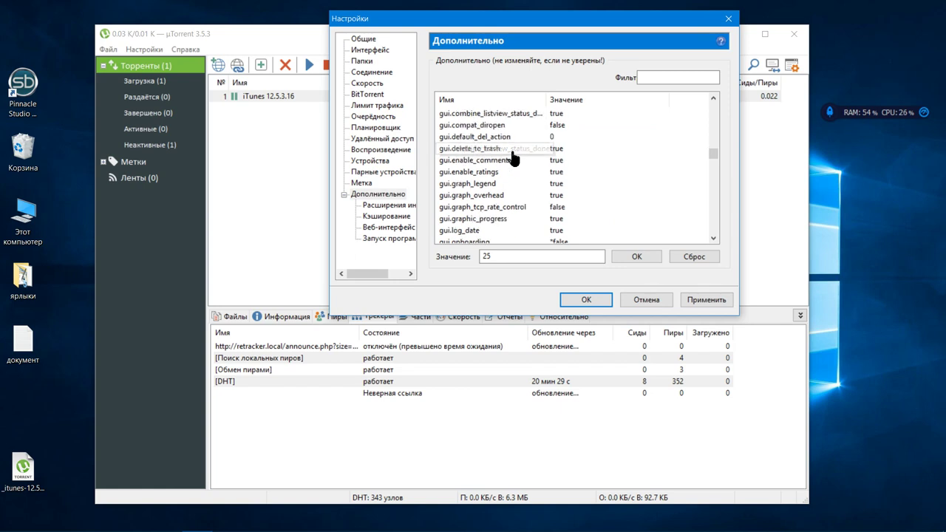
pyautogui.scroll(-6, 512, 159)
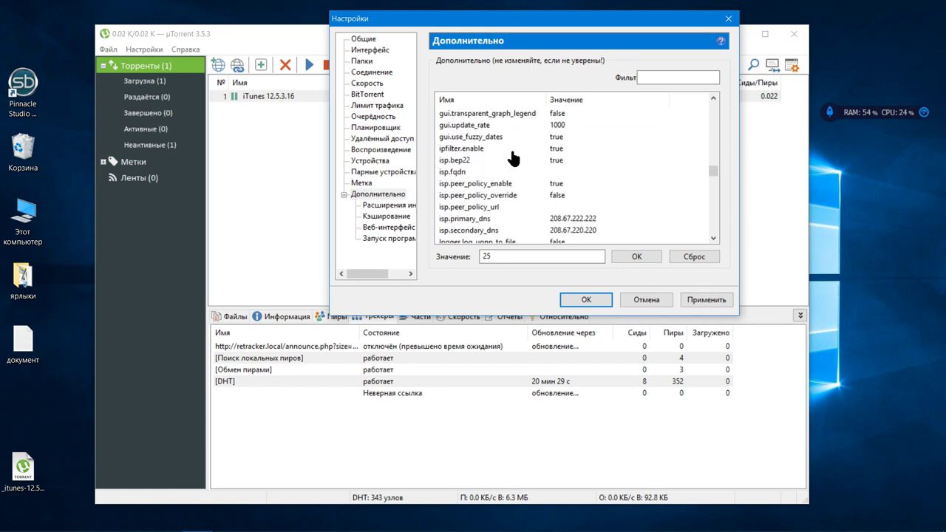
pyautogui.scroll(-5, 513, 159)
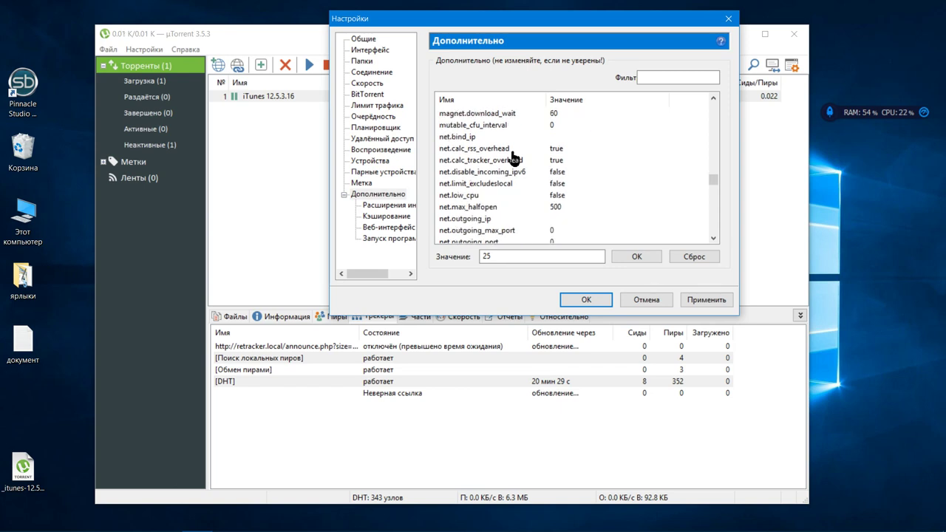
pyautogui.scroll(-5, 512, 157)
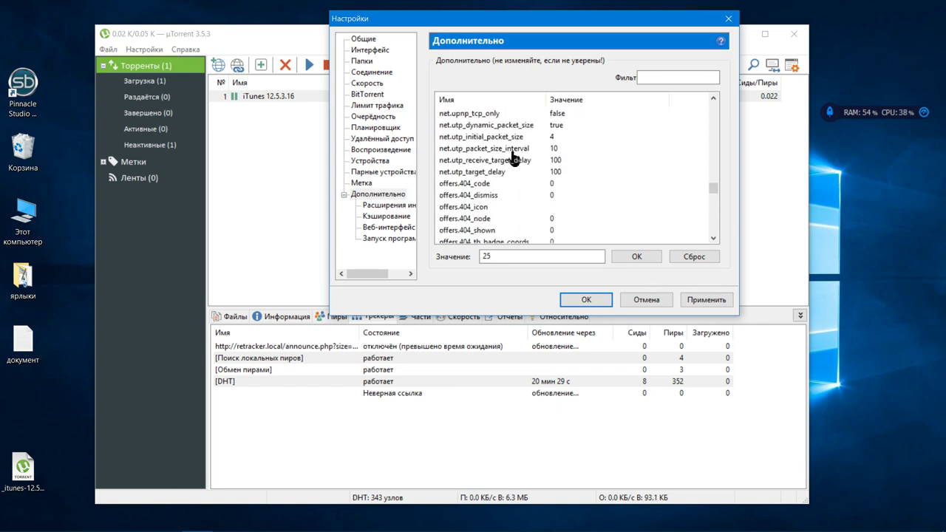
pyautogui.scroll(-5, 512, 159)
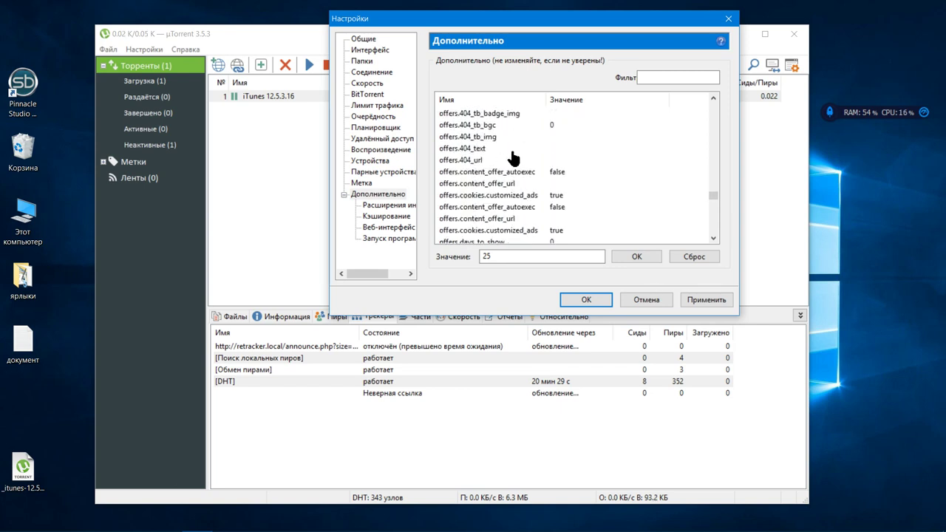
pyautogui.scroll(-5, 513, 157)
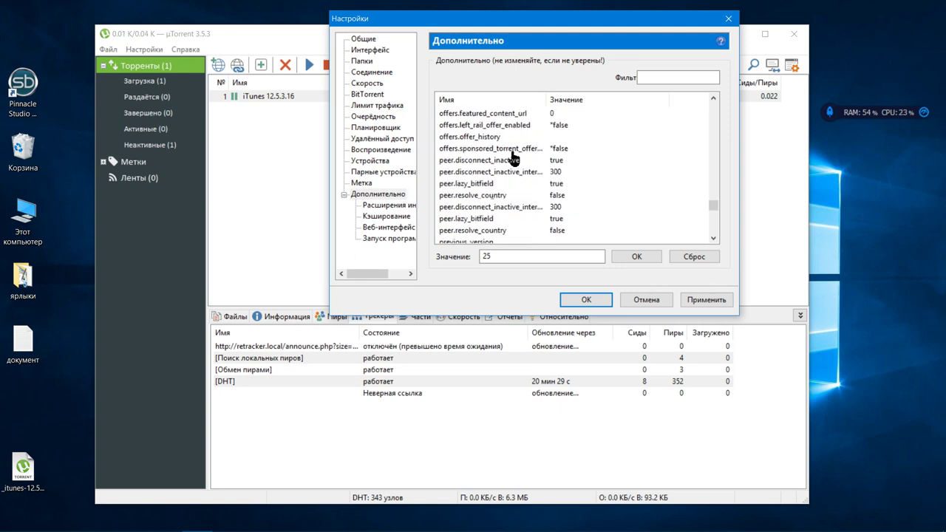
pyautogui.scroll(-5, 513, 157)
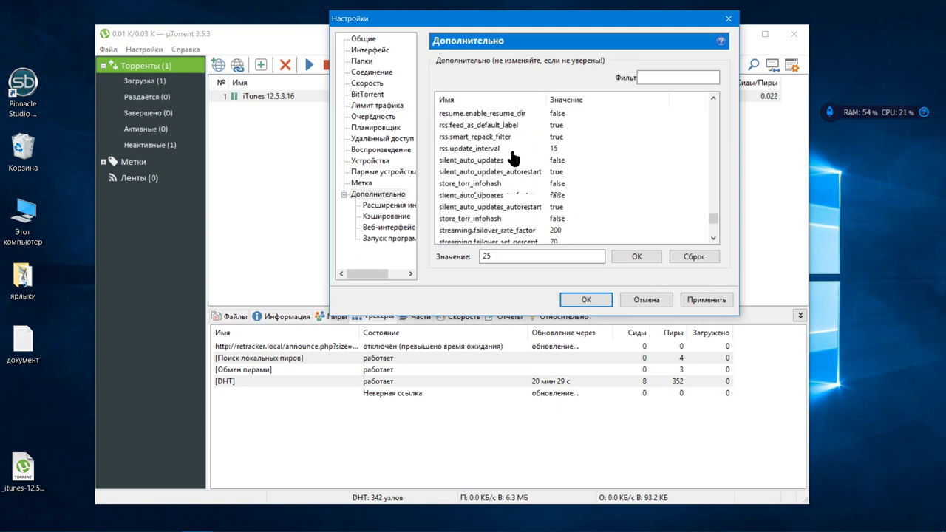
pyautogui.scroll(-4, 512, 159)
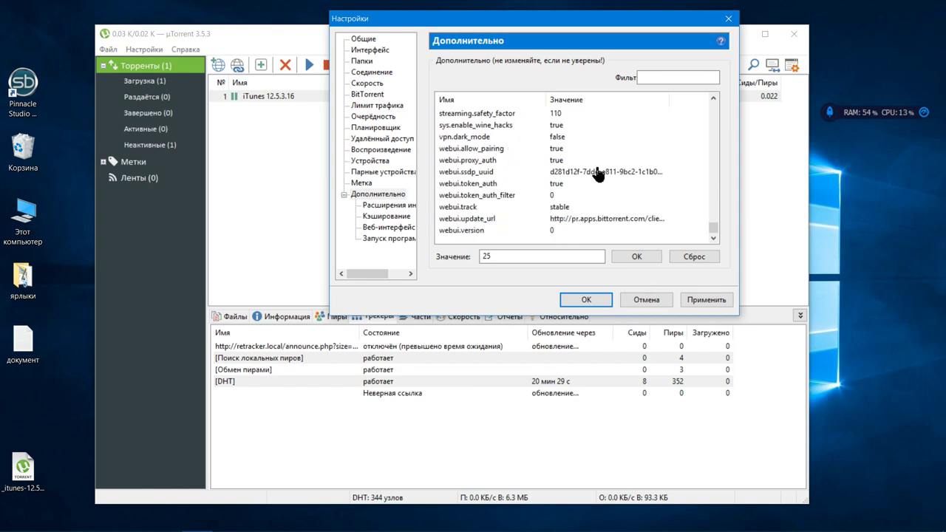
# Apply the preferences and close the settings window
pyautogui.moveTo(559, 18); pyautogui.dragTo(474, 33)
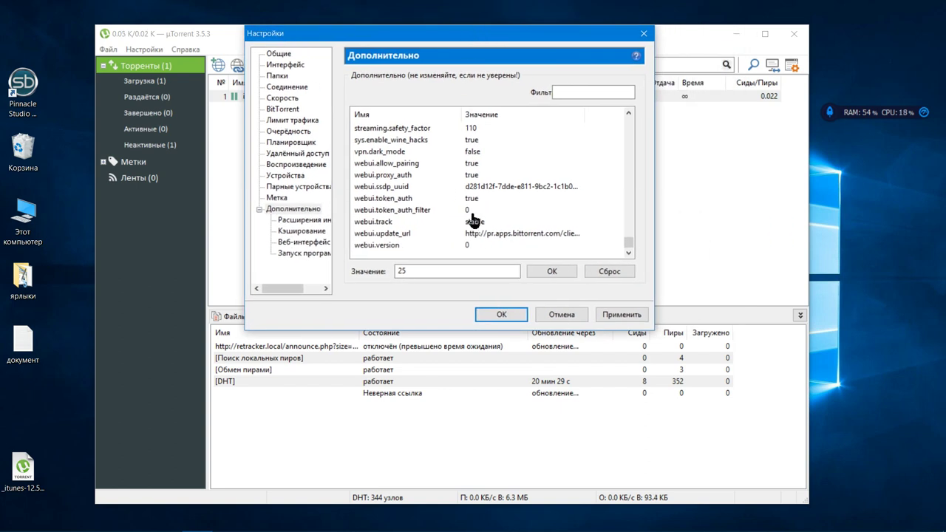
pyautogui.click(611, 316)
pyautogui.click(506, 316)
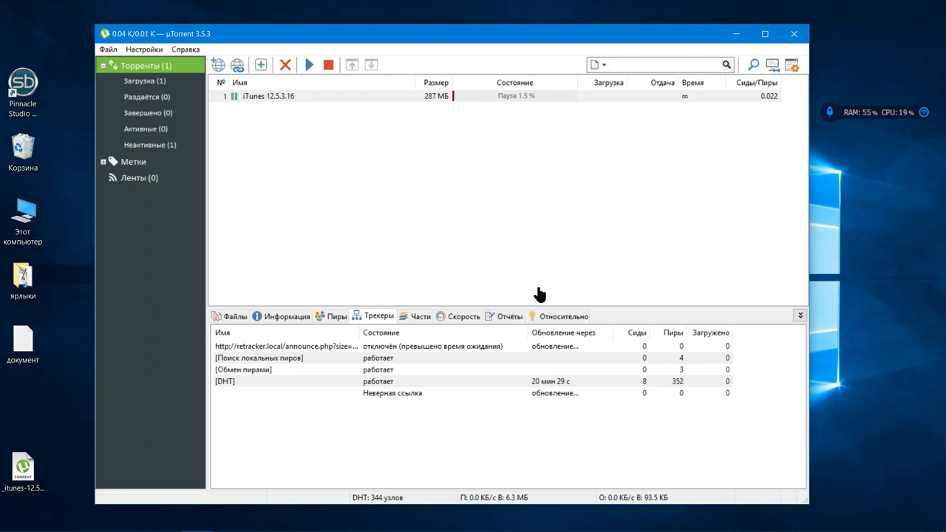
# Check the speed priority options (Приоритет скорости) of the paused iTunes 12.5.3.16 torrent and start its download
pyautogui.rightClick(488, 96)
pyautogui.moveTo(521, 301)
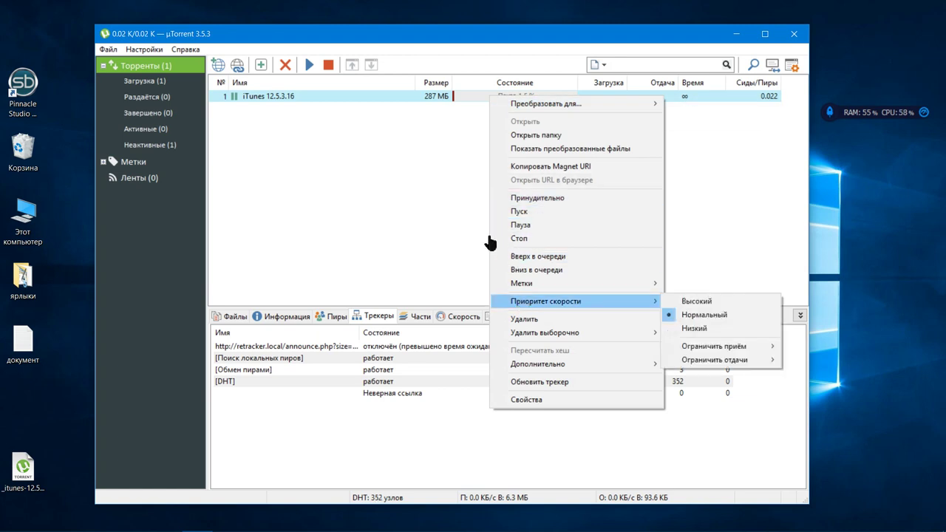
pyautogui.click(488, 242)
pyautogui.rightClick(491, 96)
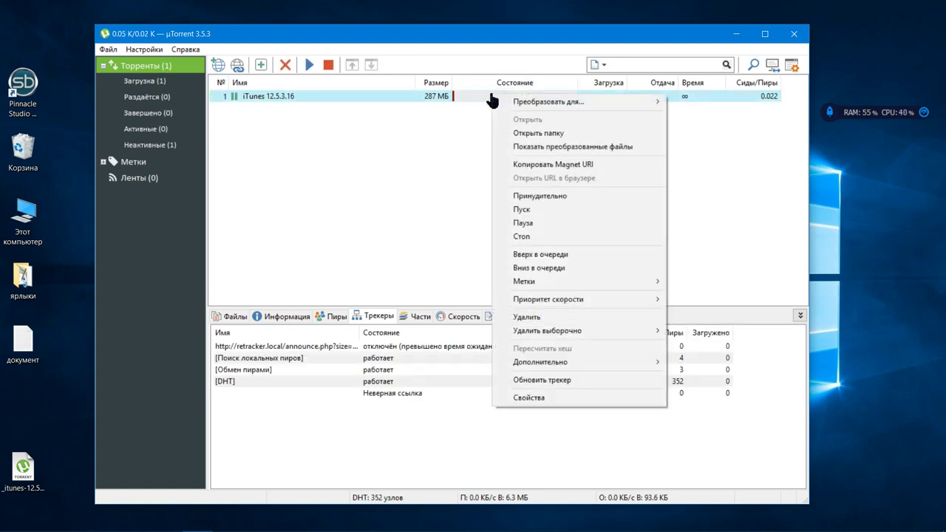
pyautogui.click(529, 211)
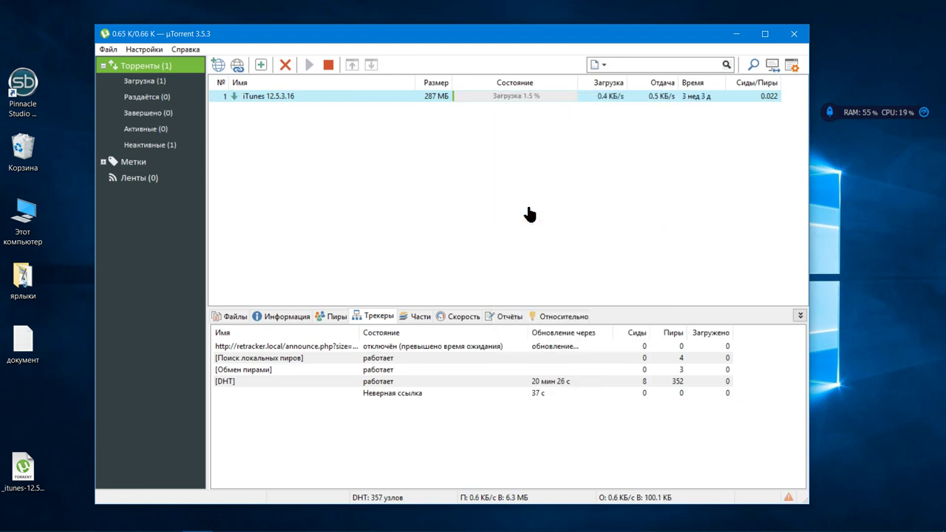
# Switch to Yandex Browser's Beeline USB modem page, compare its traffic rates with the torrent's download speed, and minimize the browser
pyautogui.moveTo(184, 526)
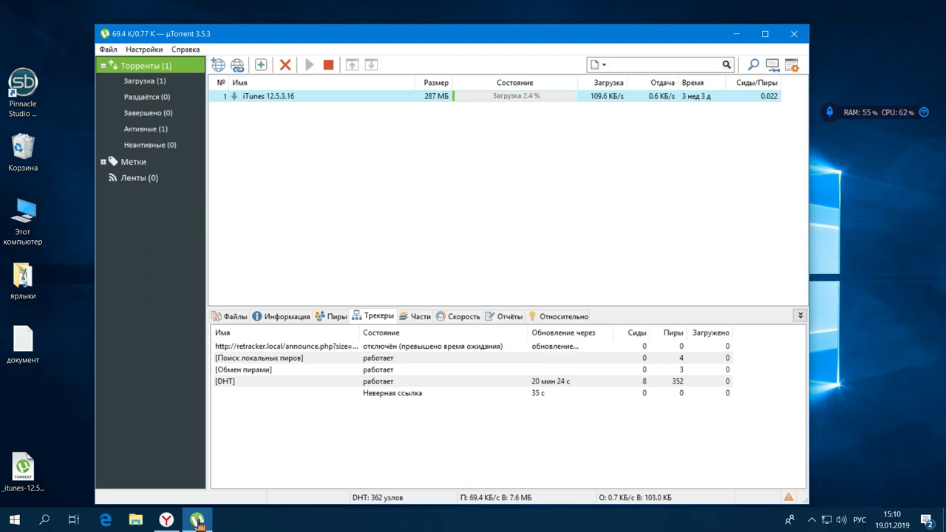
pyautogui.click(169, 520)
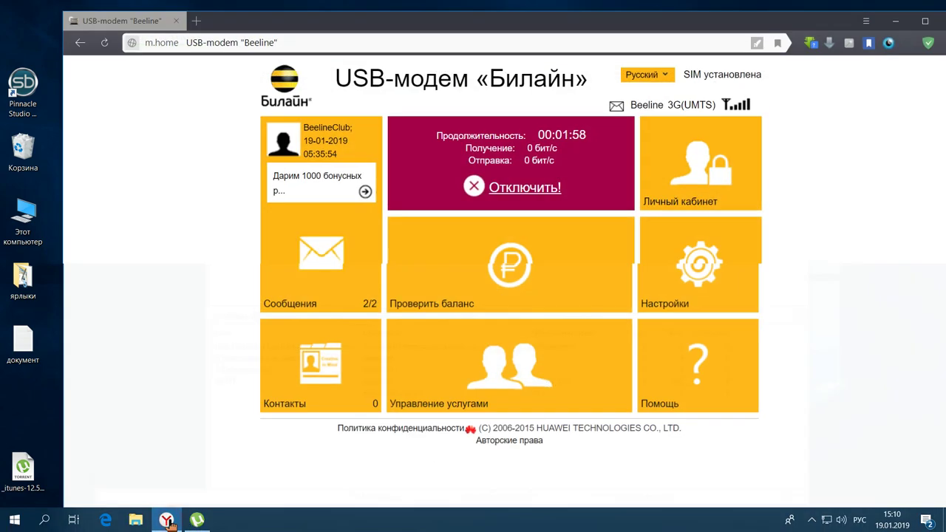
pyautogui.moveTo(559, 29); pyautogui.dragTo(550, 129)
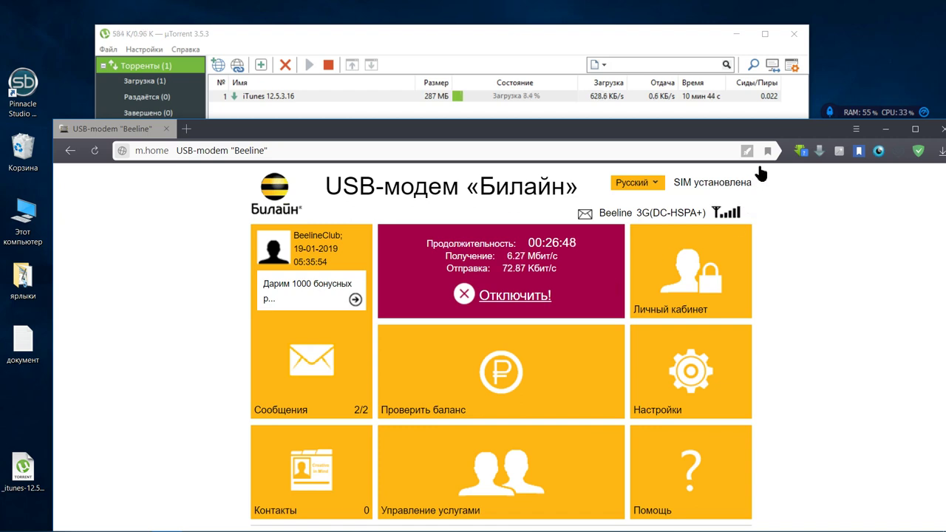
pyautogui.click(856, 128)
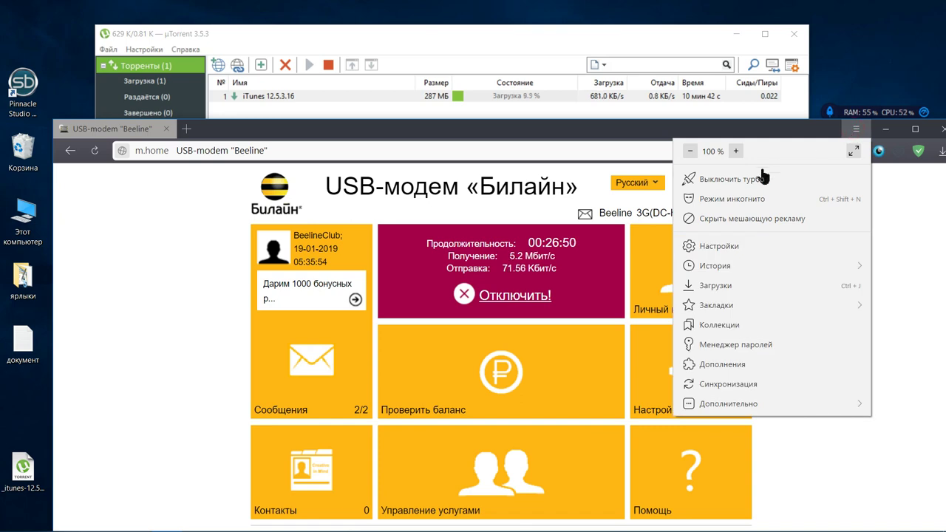
pyautogui.click(780, 134)
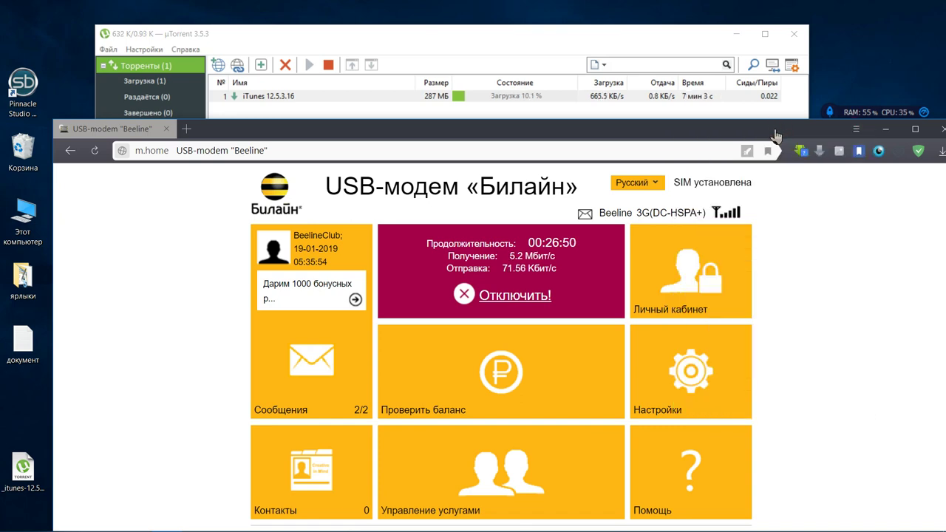
pyautogui.moveTo(774, 137); pyautogui.dragTo(728, 137)
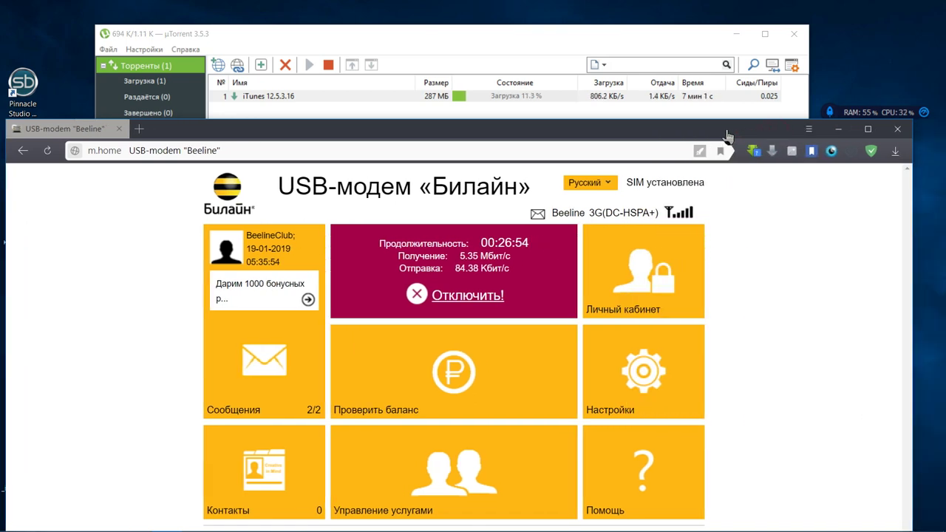
pyautogui.click(838, 130)
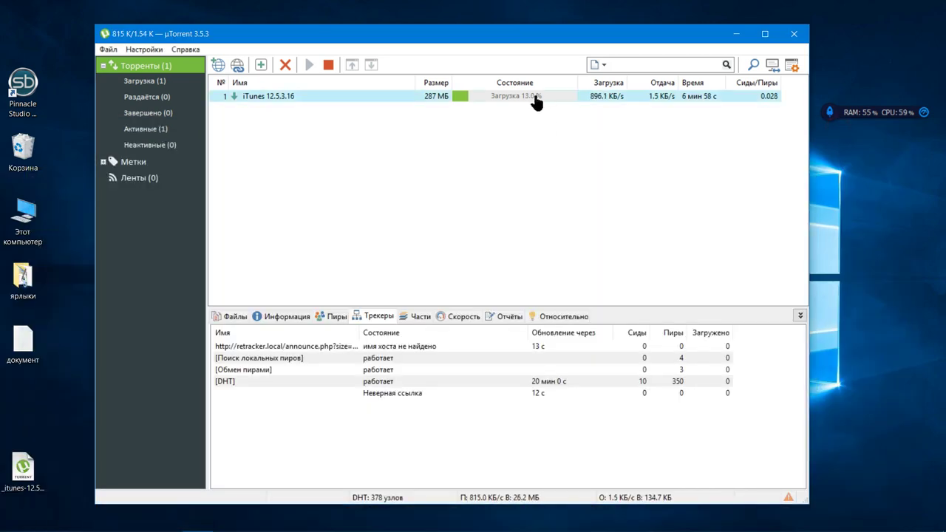
# Force-start the iTunes 12.5.3.16 torrent (Принудительно) and stop its download (Стоп)
pyautogui.rightClick(535, 98)
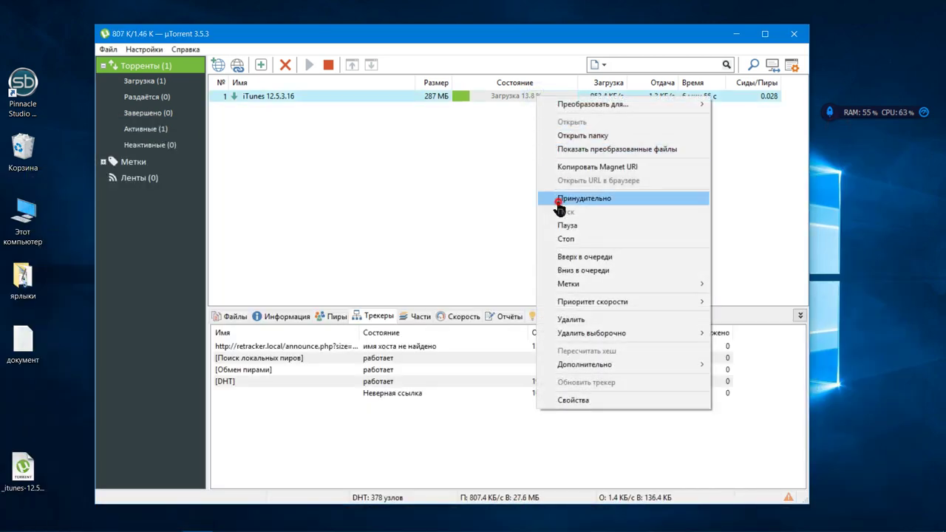
pyautogui.click(562, 199)
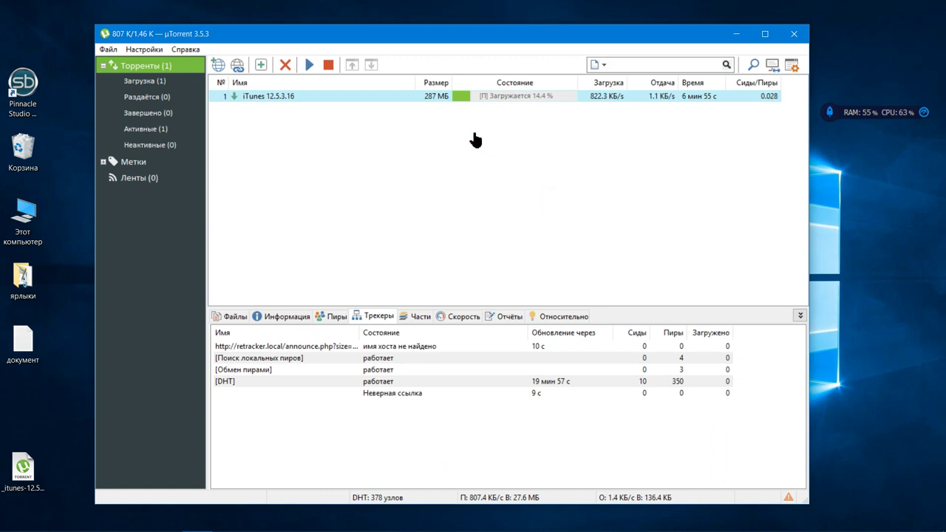
pyautogui.rightClick(499, 97)
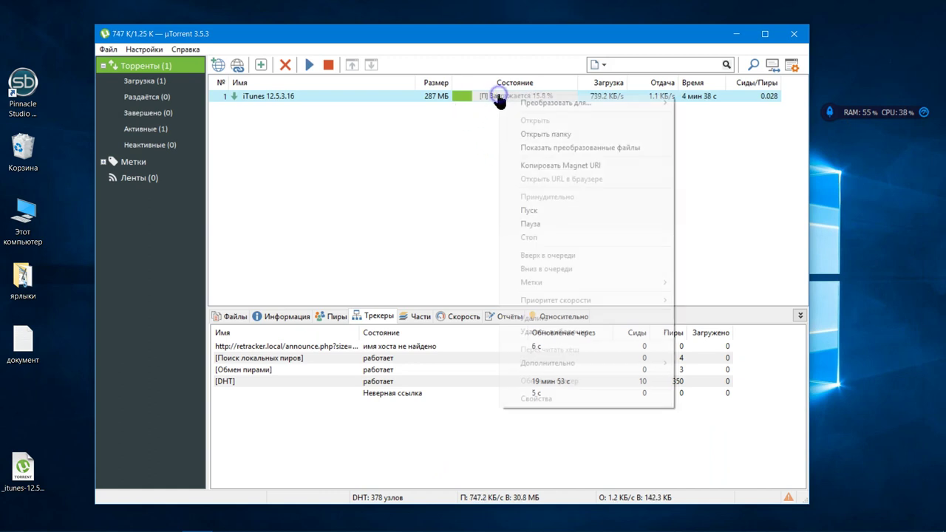
pyautogui.click(529, 237)
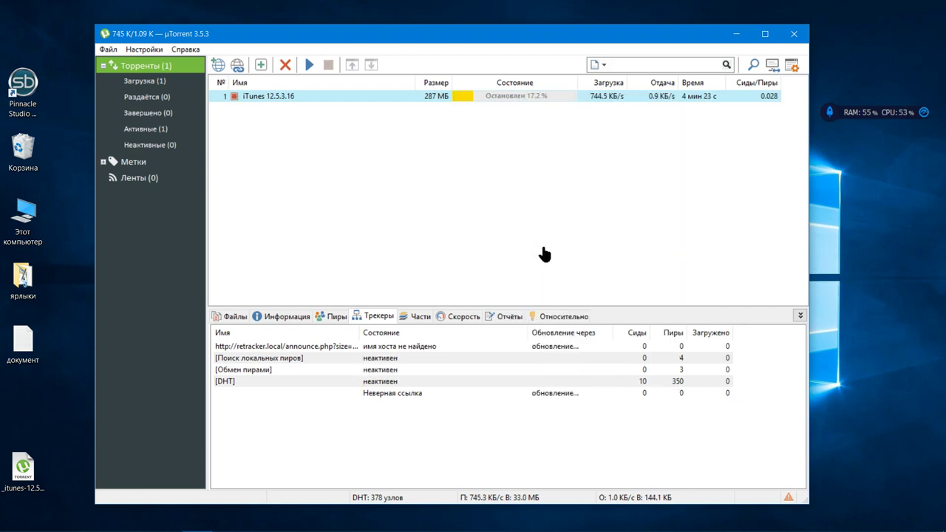
# Delete the retracker.local tracker and the unnamed tracker with the invalid link from the iTunes torrent's tracker list
pyautogui.moveTo(539, 36); pyautogui.dragTo(540, 24)
pyautogui.click(434, 334)
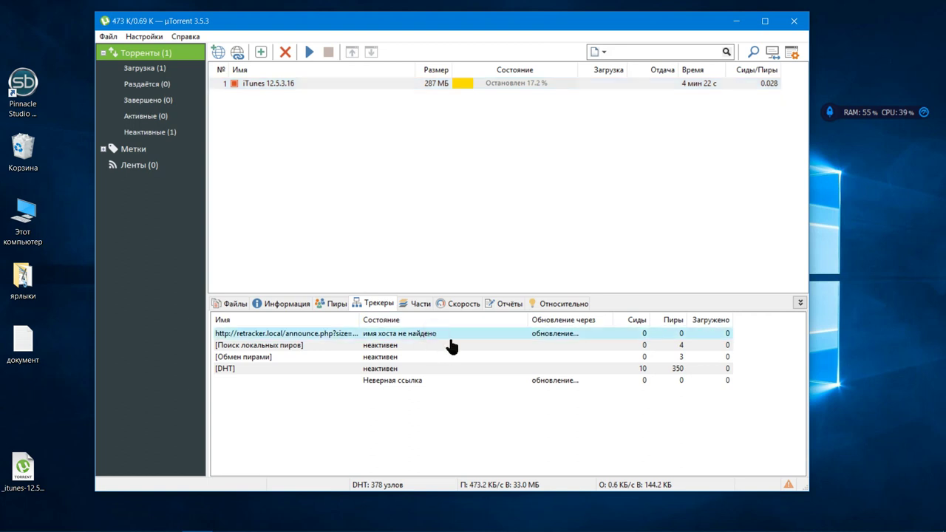
pyautogui.rightClick(427, 338)
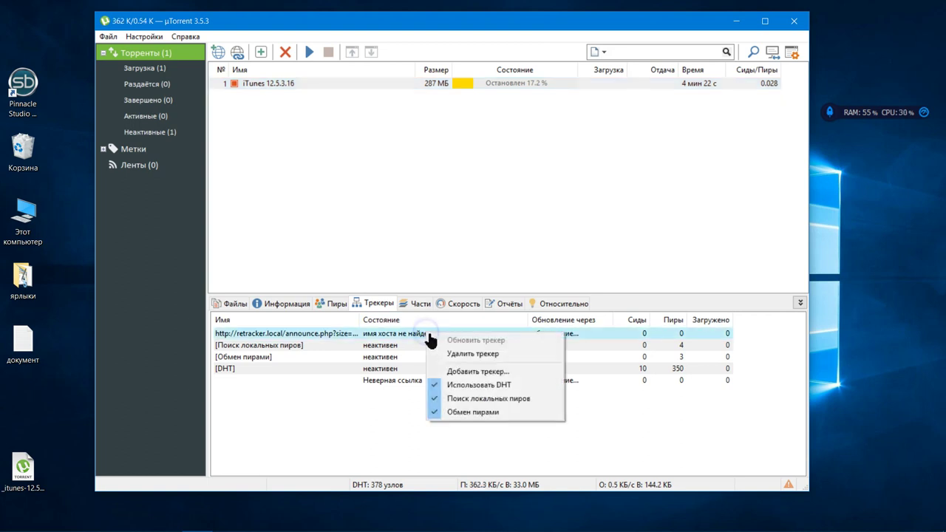
pyautogui.click(430, 352)
pyautogui.rightClick(414, 378)
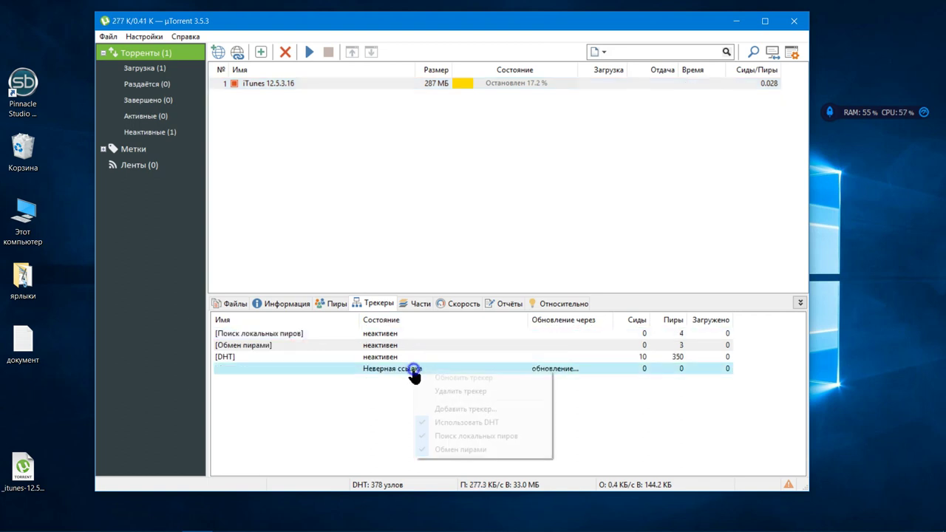
pyautogui.click(426, 390)
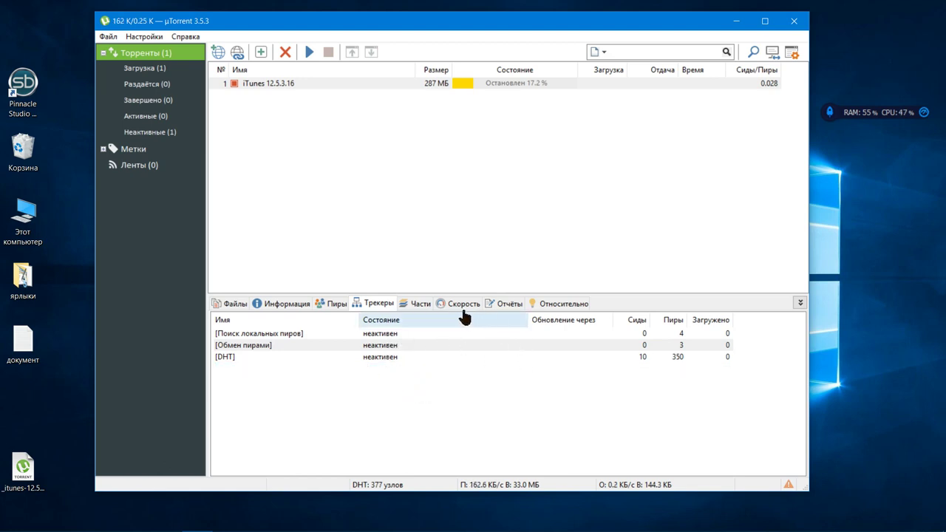
# Review the general and additional properties of the iTunes 12.5.3.16 torrent, including its tracker field, and accept the dialog
pyautogui.rightClick(450, 84)
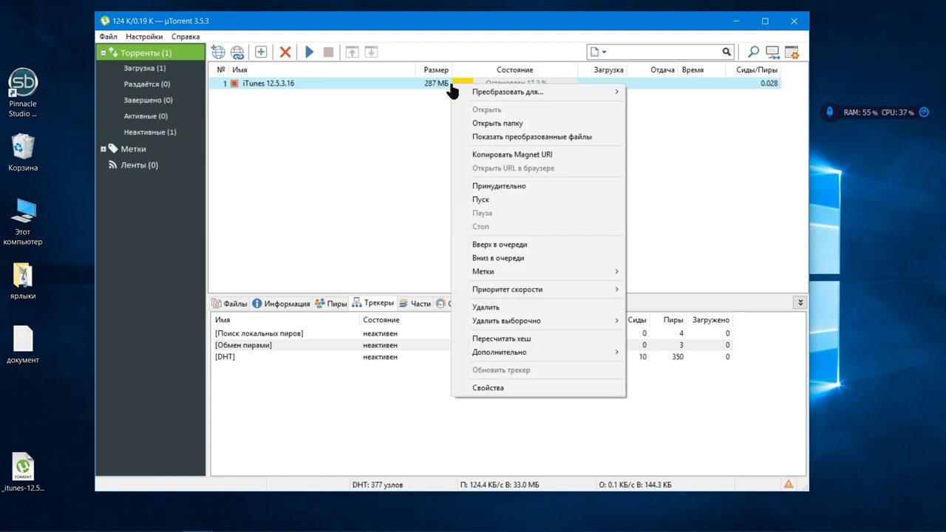
pyautogui.click(517, 387)
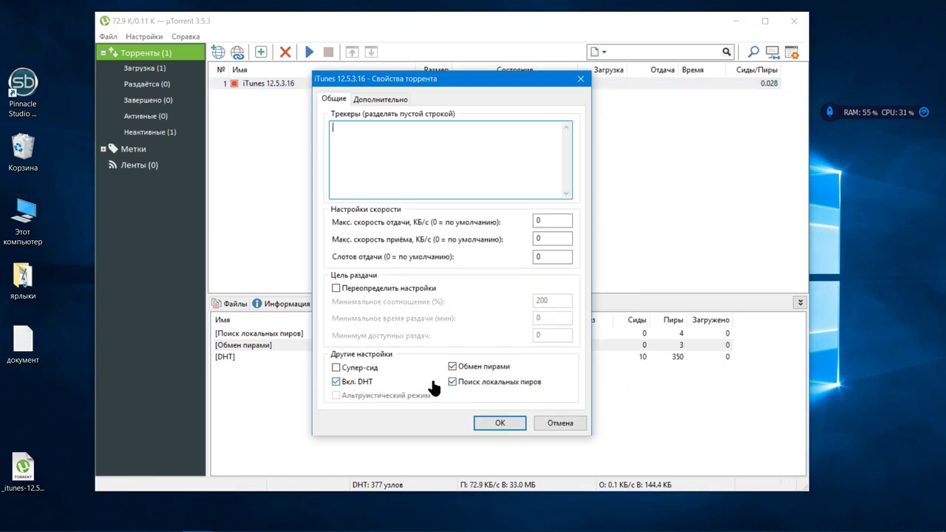
pyautogui.click(380, 99)
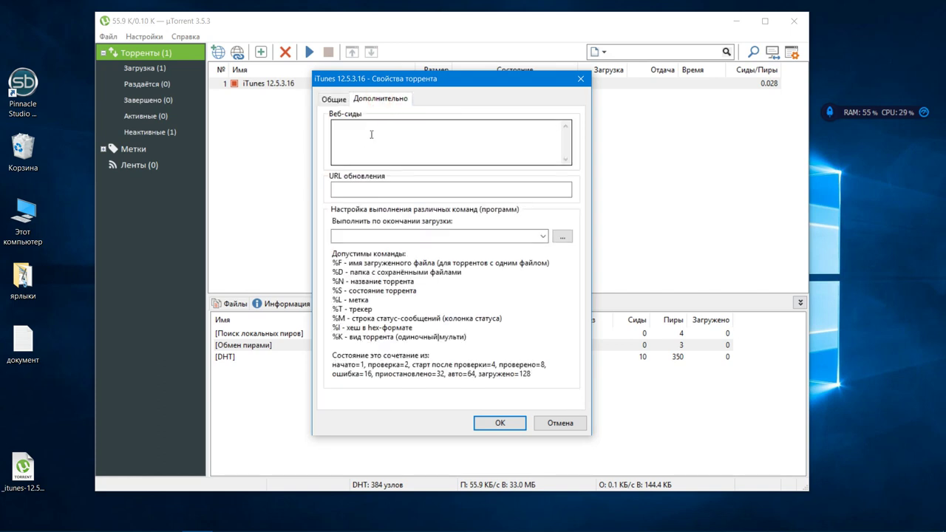
pyautogui.click(332, 99)
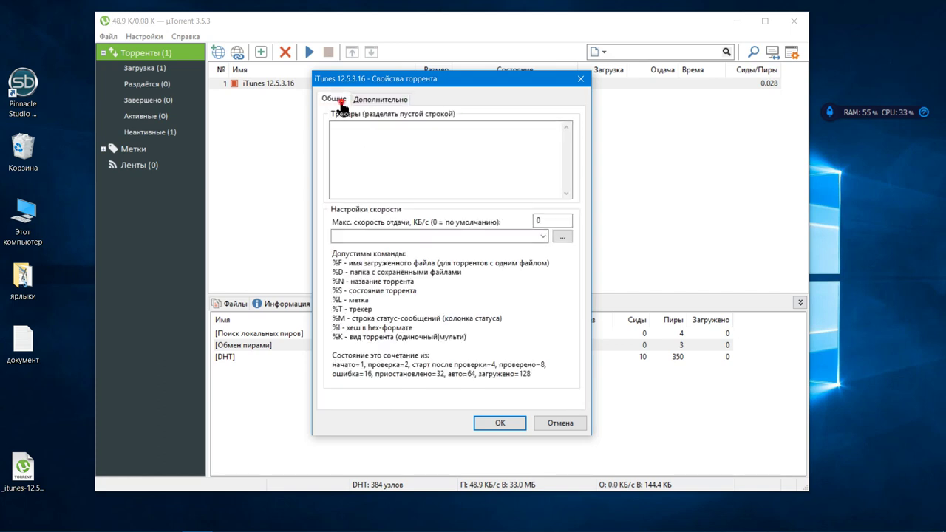
pyautogui.rightClick(350, 139)
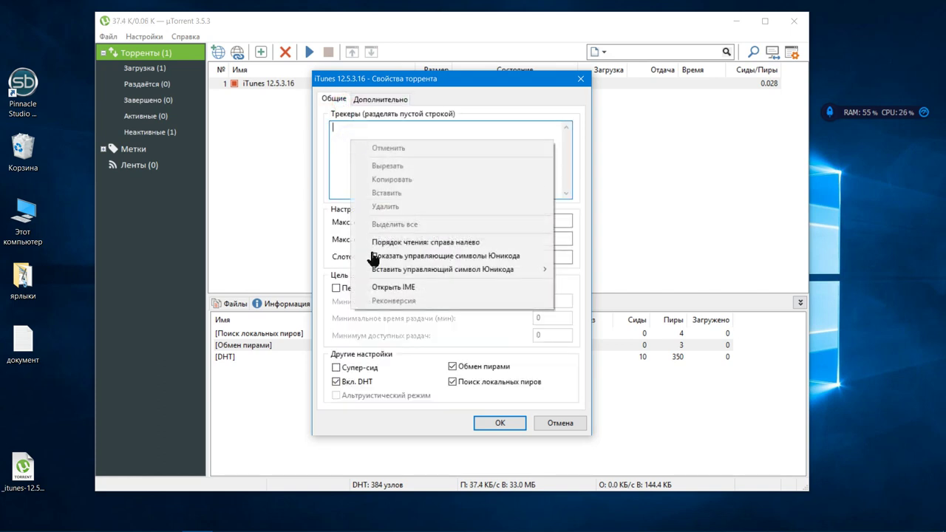
pyautogui.click(507, 126)
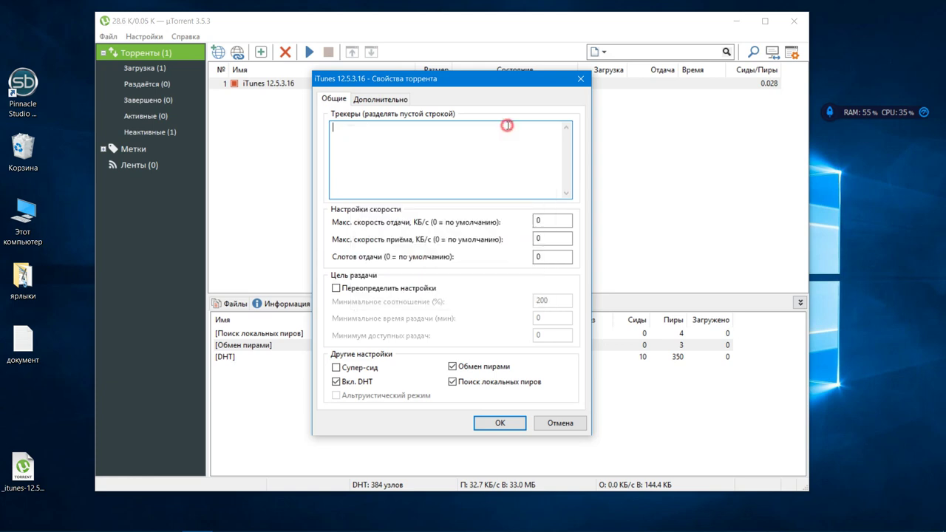
pyautogui.click(499, 423)
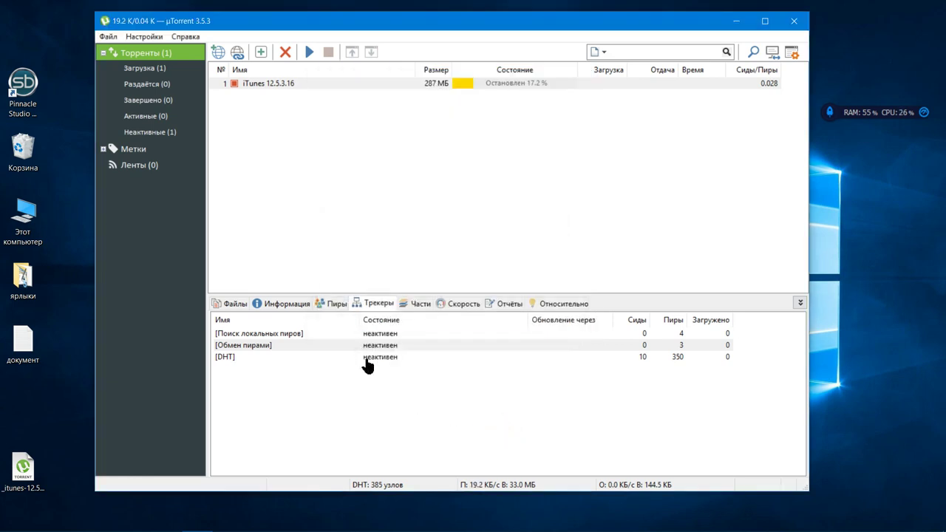
# Review the peers list and the general information of the iTunes 12.5.3.16 torrent
pyautogui.click(336, 304)
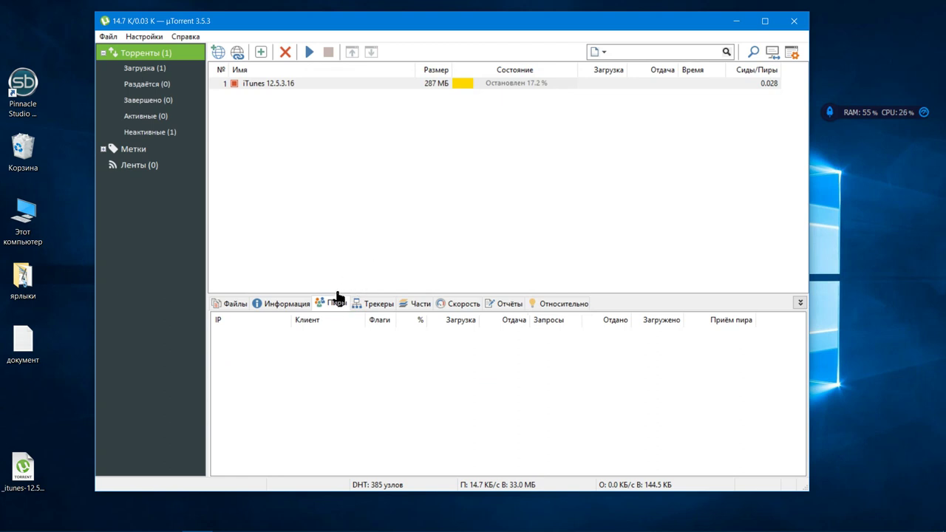
pyautogui.click(299, 304)
pyautogui.scroll(-2, 502, 377)
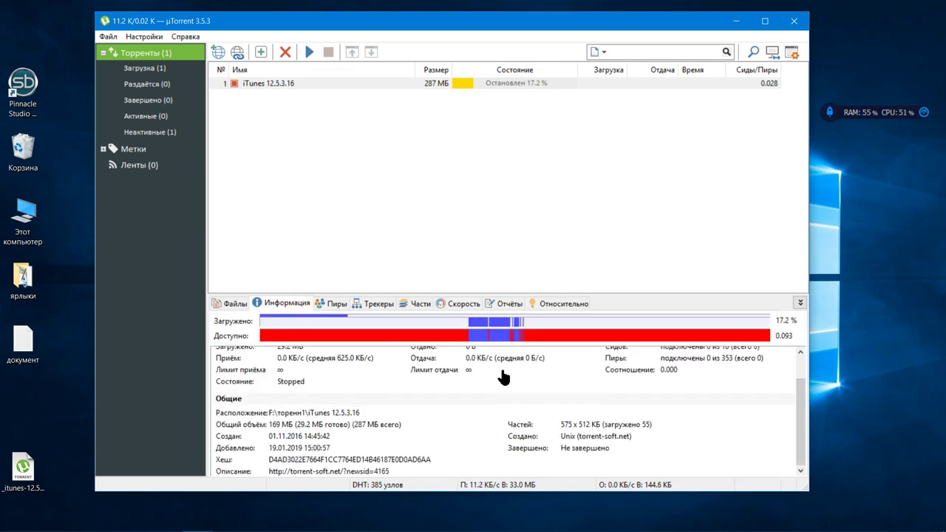
pyautogui.scroll(2, 502, 376)
pyautogui.scroll(-2, 503, 377)
# Check the speed priority (Приоритет скорости) and limit options of the stopped iTunes torrent without changing them
pyautogui.rightClick(520, 81)
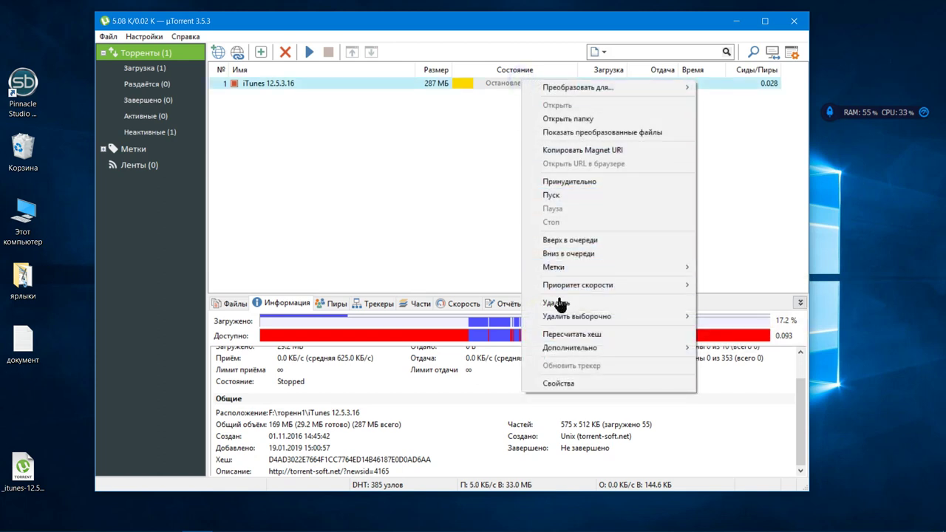
pyautogui.moveTo(571, 287)
pyautogui.moveTo(694, 287)
pyautogui.moveTo(739, 337)
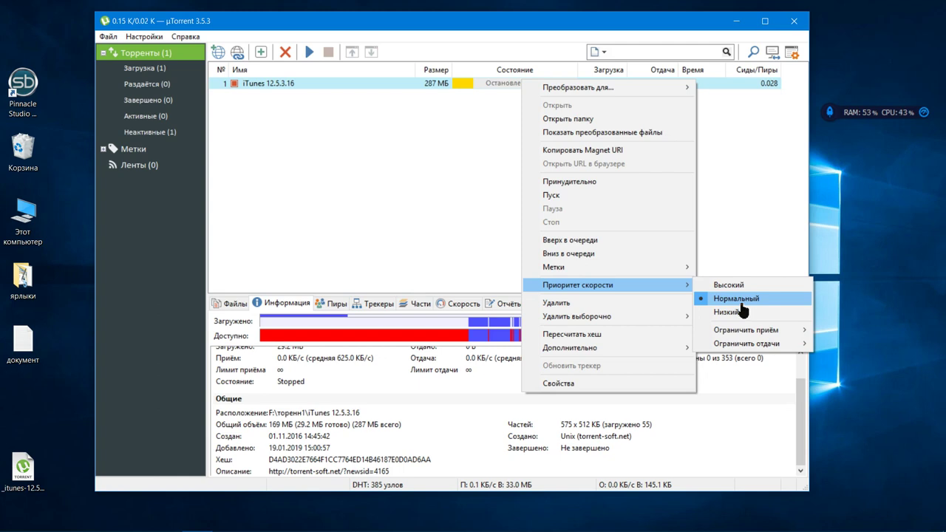
pyautogui.click(865, 188)
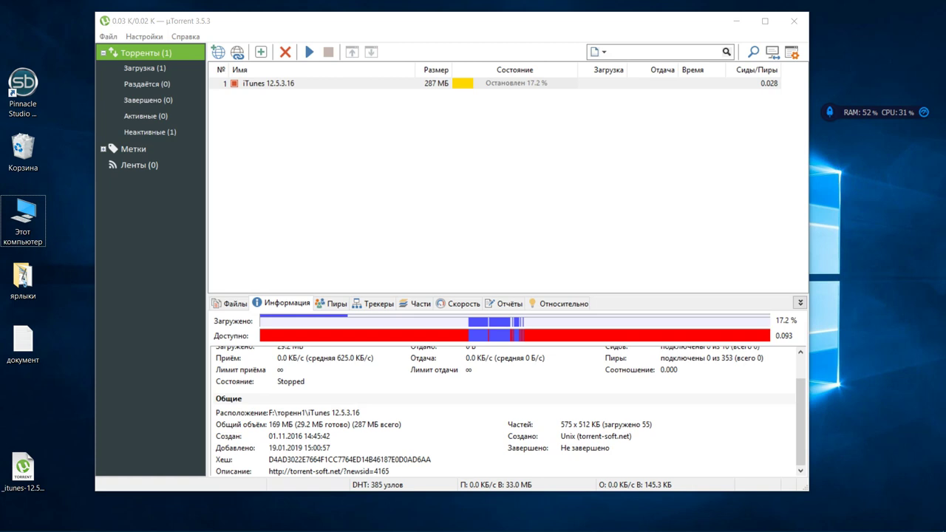
pyautogui.hotkey('ctrl', 'shift', 'Escape')
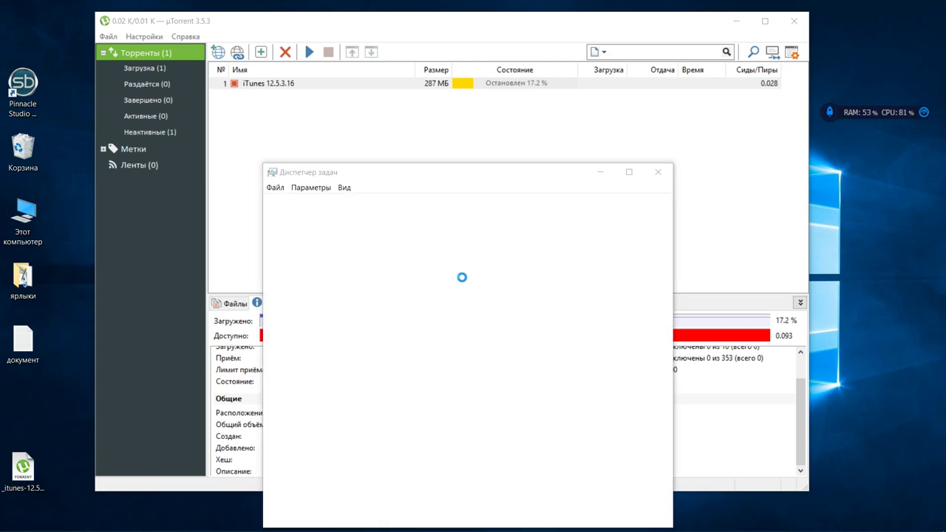
pyautogui.moveTo(475, 182); pyautogui.dragTo(454, 100)
pyautogui.click(8, 521)
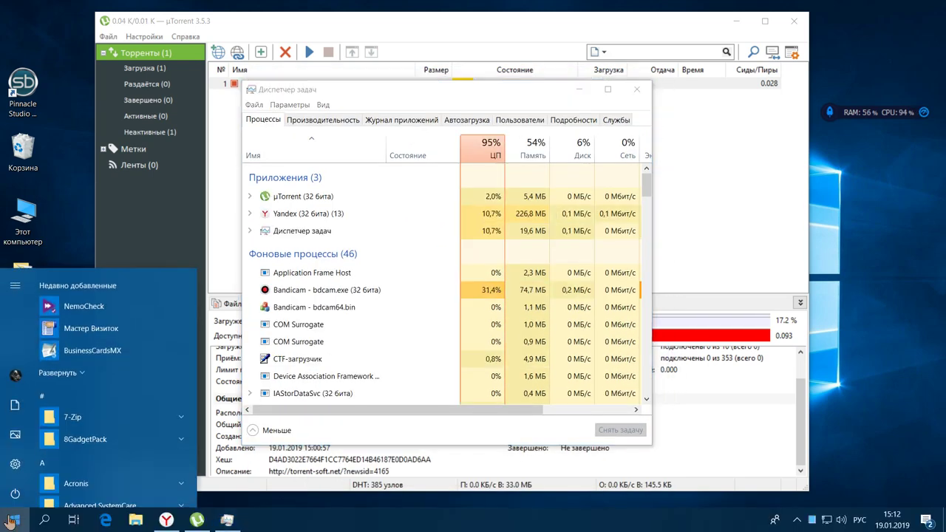
pyautogui.rightClick(10, 520)
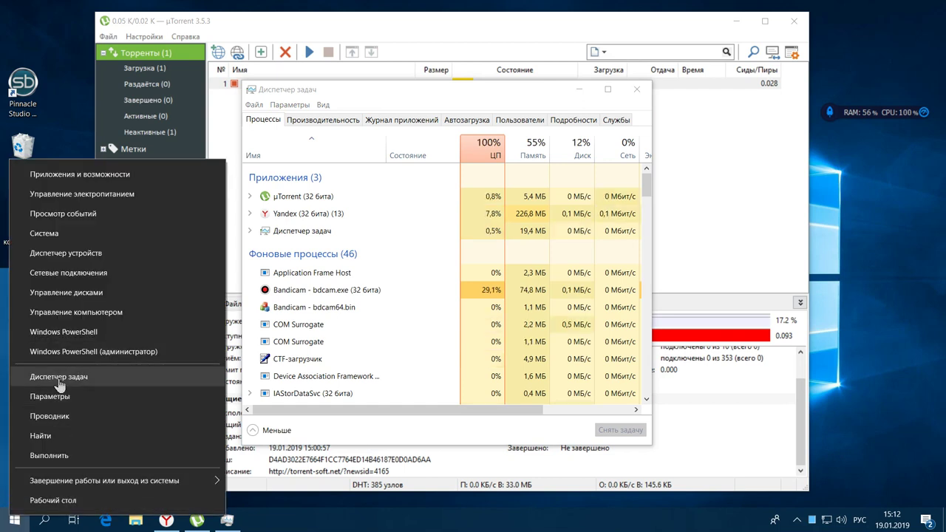
pyautogui.click(636, 90)
# Reopen Task Manager (Диспетчер задач) and move its window higher on the desktop
pyautogui.press('super')
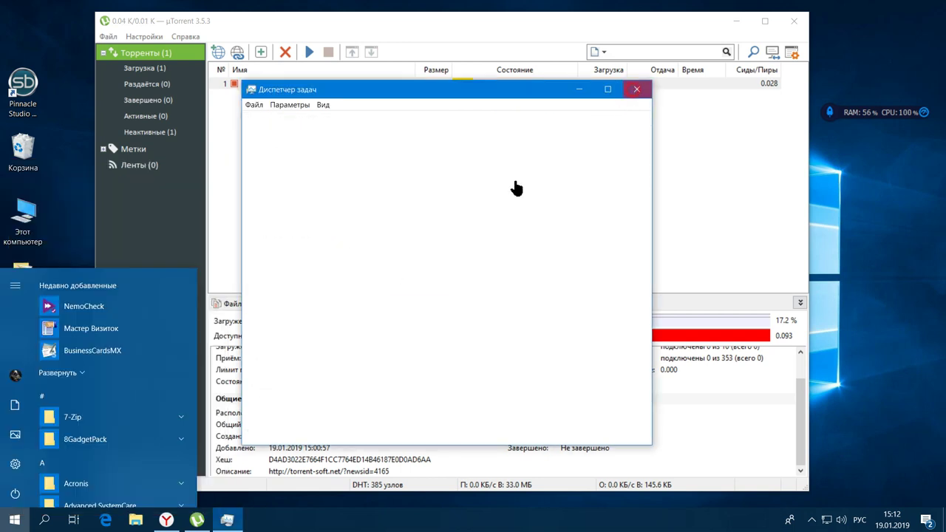
pyautogui.rightClick(9, 519)
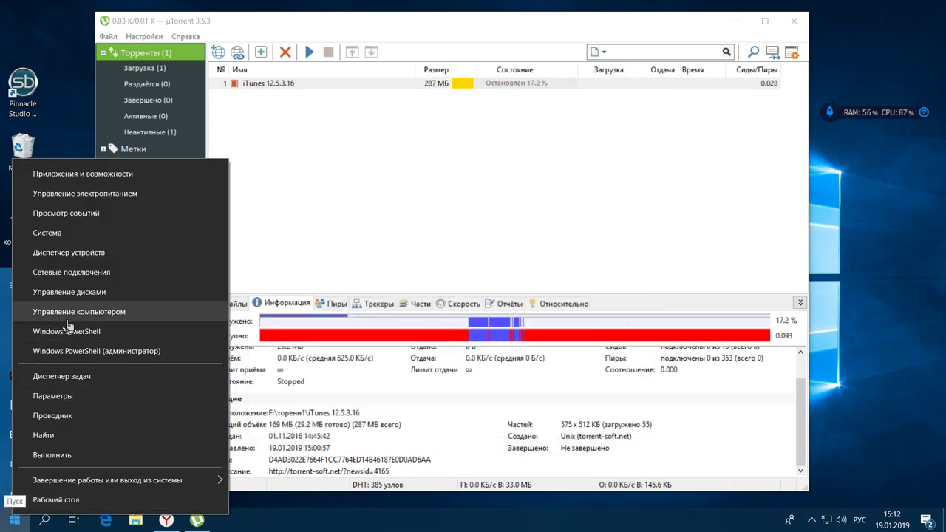
pyautogui.click(76, 378)
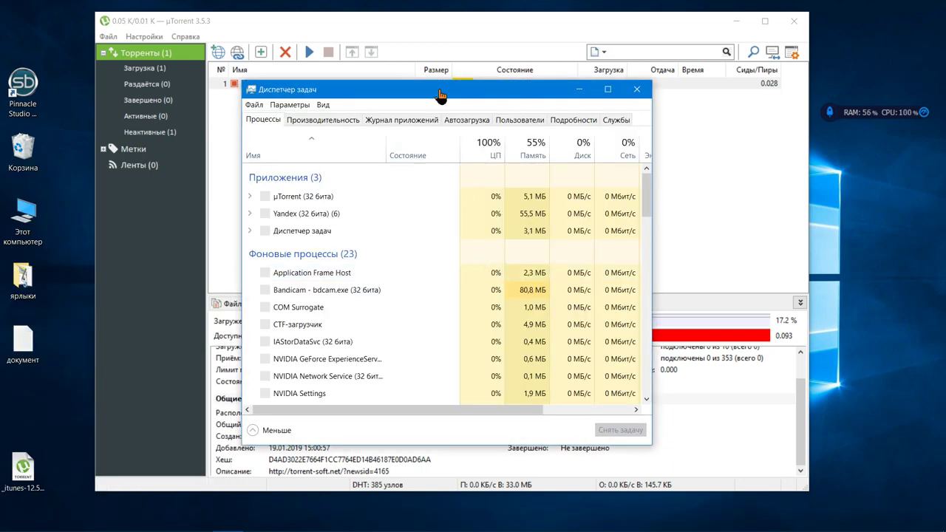
pyautogui.moveTo(439, 94); pyautogui.dragTo(435, 45)
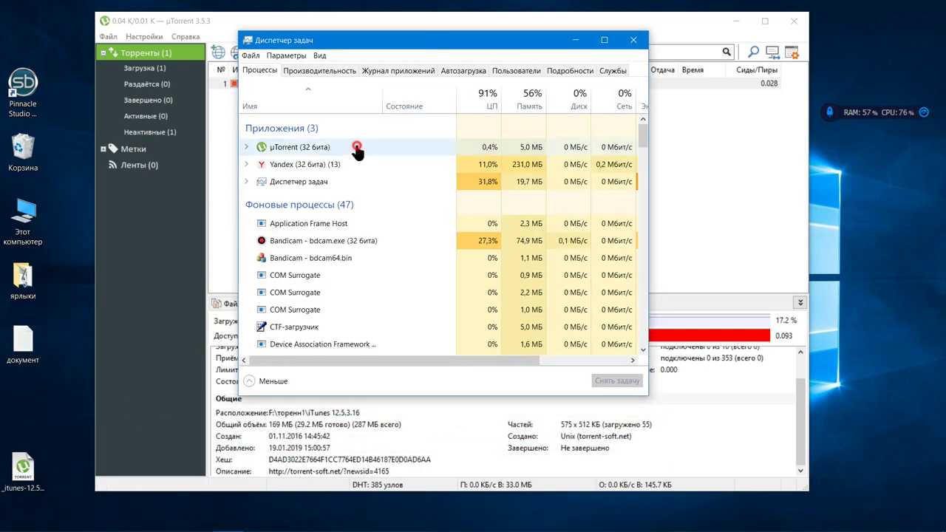
# Find the background process Ваш телефон in the process list and end its task
pyautogui.scroll(-1, 363, 243)
pyautogui.scroll(-4, 365, 246)
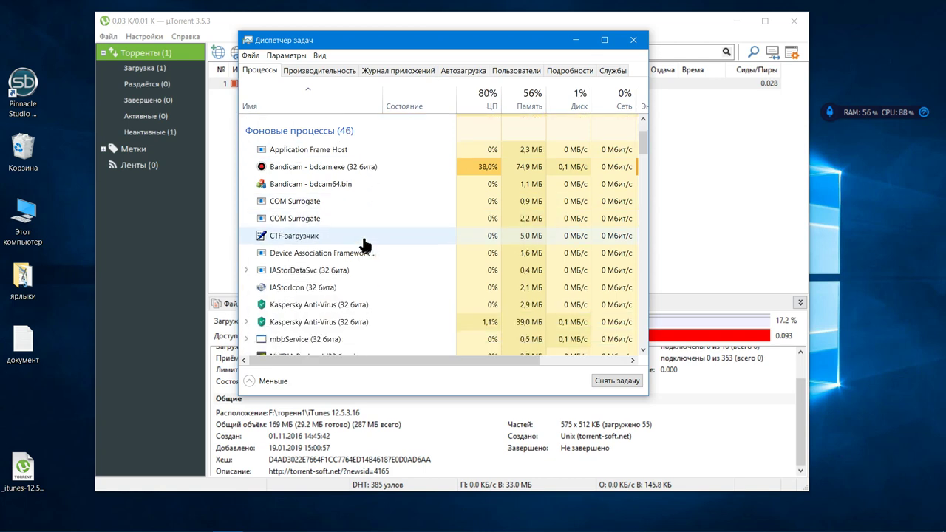
pyautogui.scroll(-4, 366, 244)
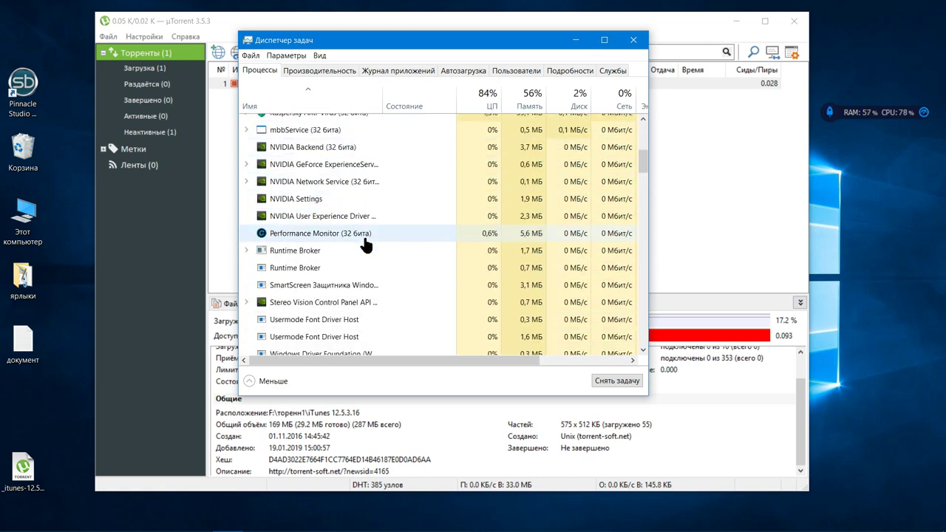
pyautogui.scroll(-3, 366, 244)
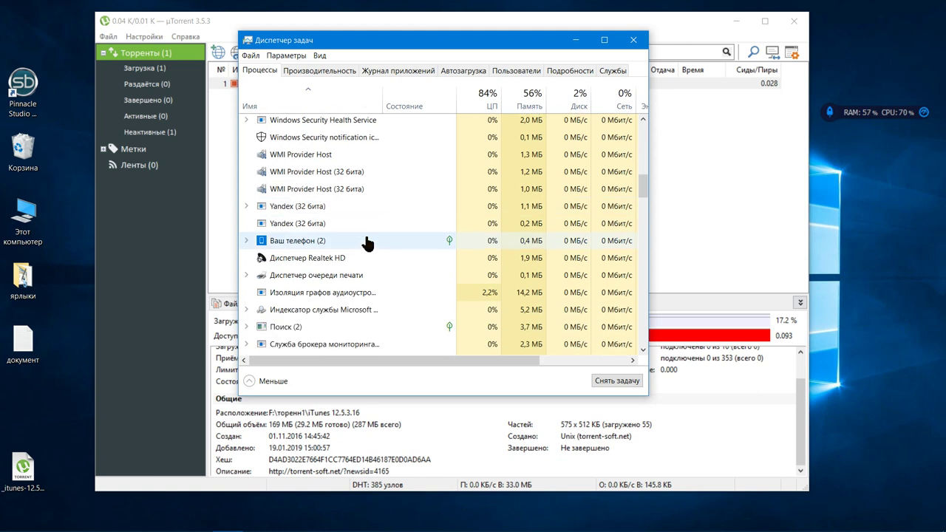
pyautogui.rightClick(582, 241)
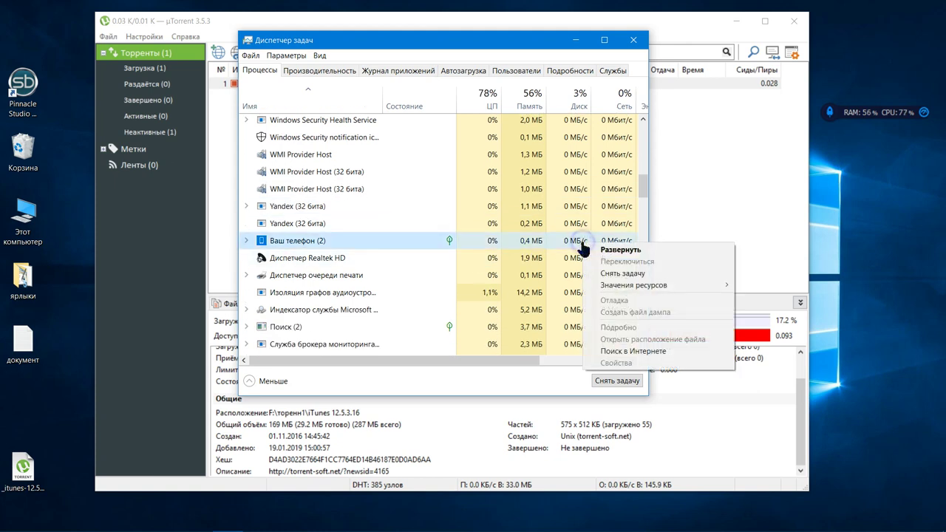
pyautogui.click(543, 378)
pyautogui.click(605, 382)
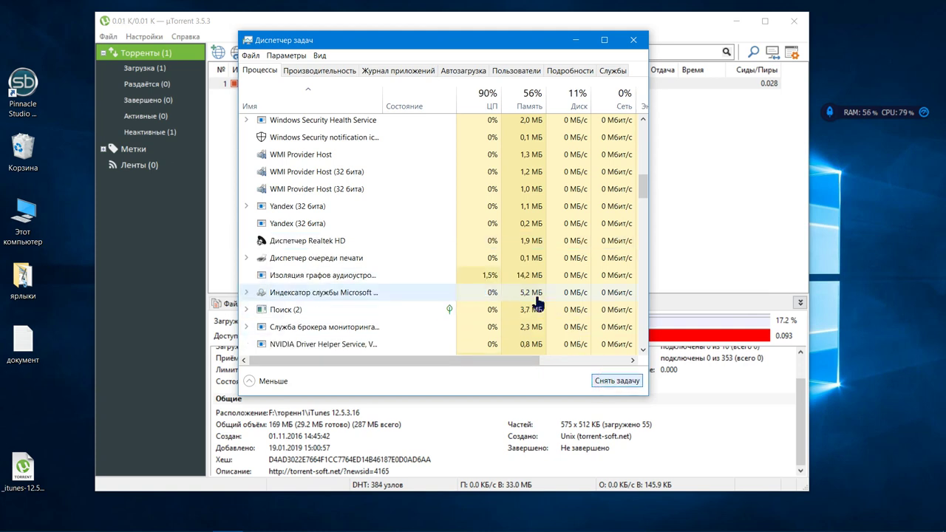
# End the task of the print spooler background process Диспетчер очереди печати
pyautogui.click(489, 241)
pyautogui.scroll(-1, 490, 240)
pyautogui.click(490, 213)
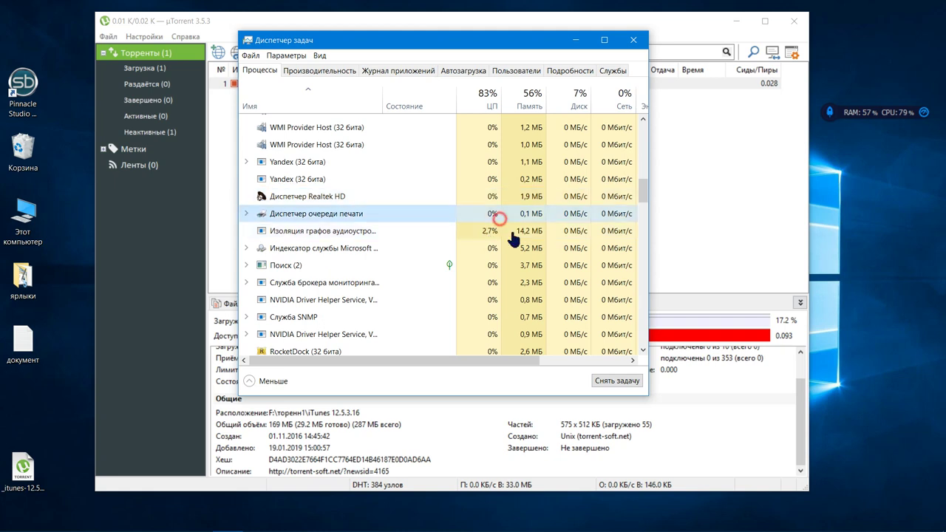
pyautogui.click(599, 379)
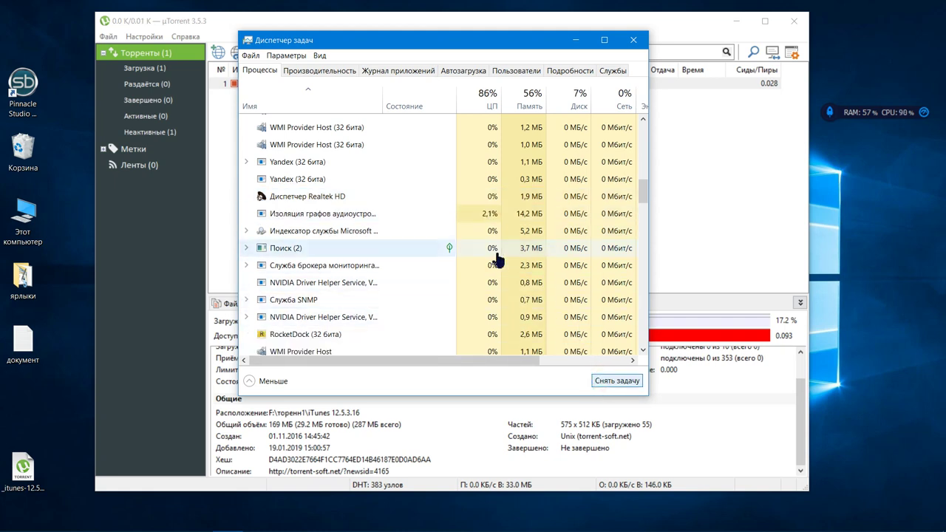
# Examine the remaining background and Windows processes for their CPU, memory, disk and network load
pyautogui.click(496, 251)
pyautogui.scroll(-3, 497, 257)
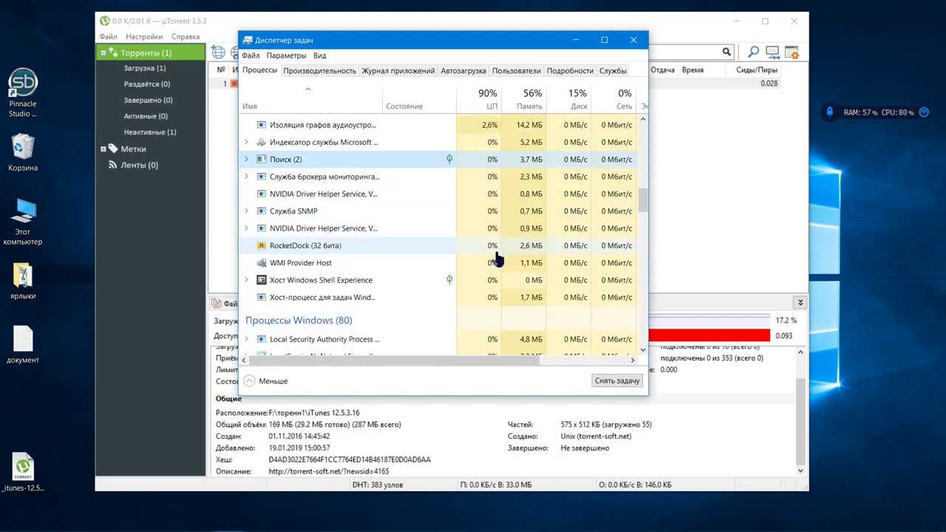
pyautogui.scroll(-2, 464, 287)
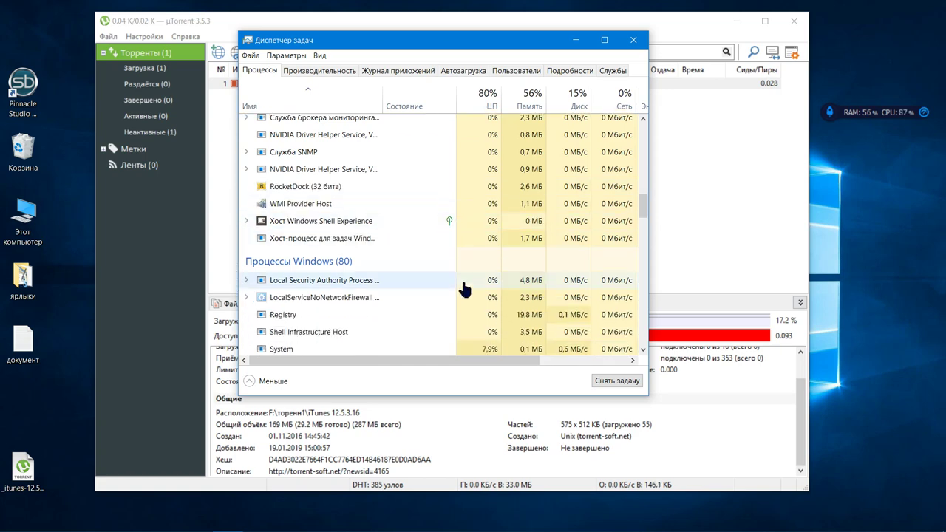
pyautogui.scroll(-3, 464, 289)
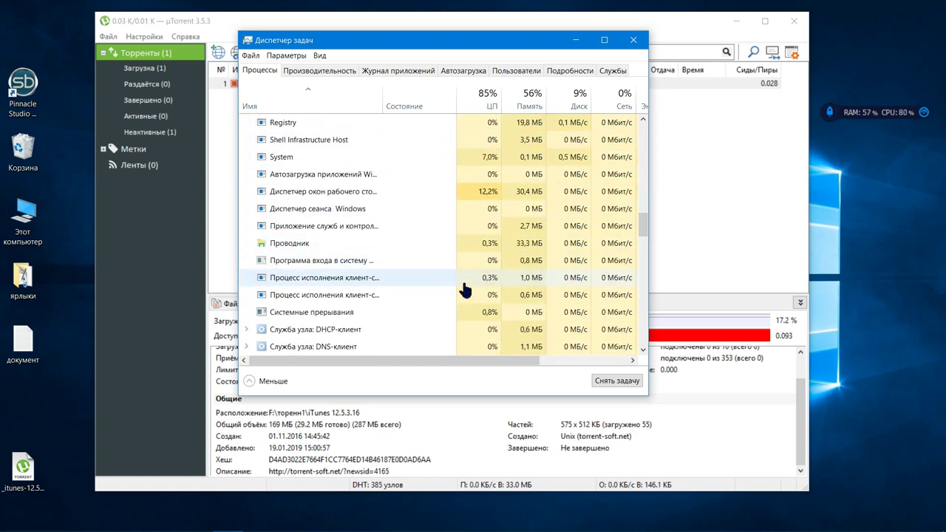
pyautogui.scroll(-3, 464, 288)
pyautogui.scroll(2, 465, 287)
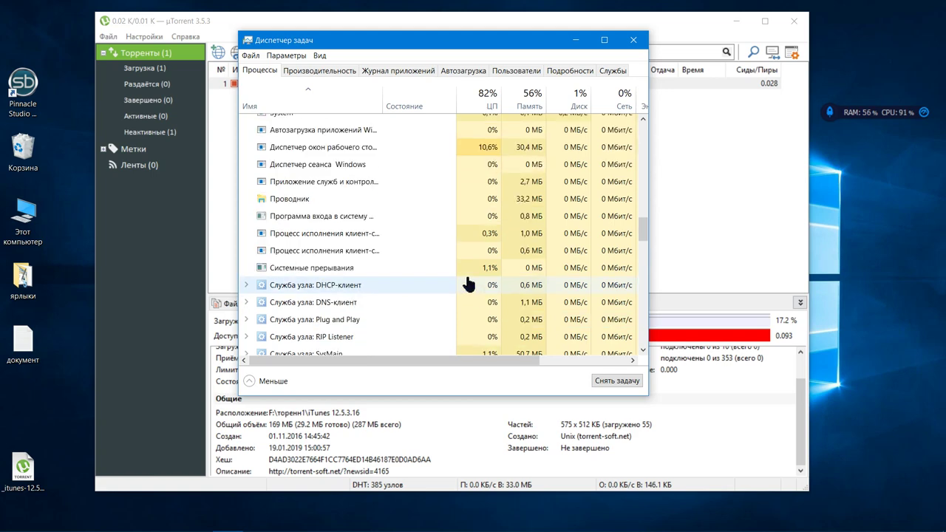
pyautogui.scroll(10, 468, 283)
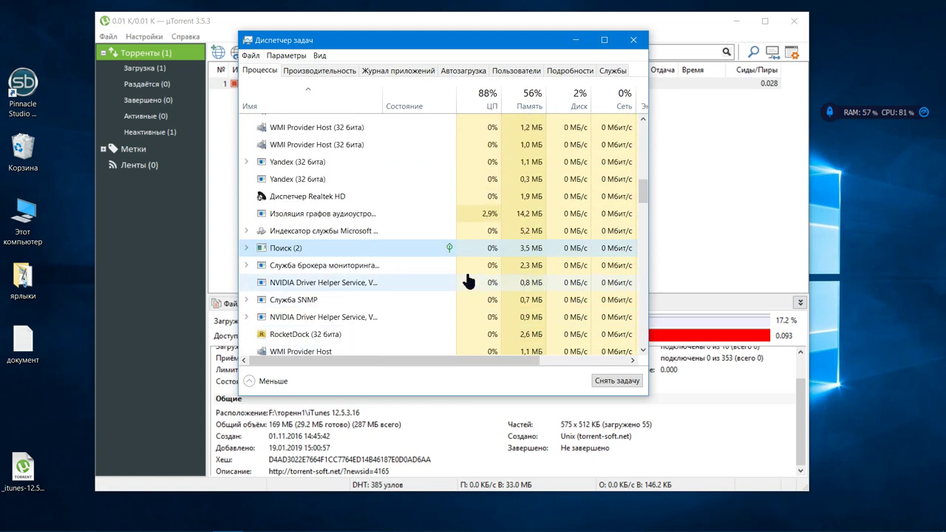
pyautogui.scroll(3, 467, 281)
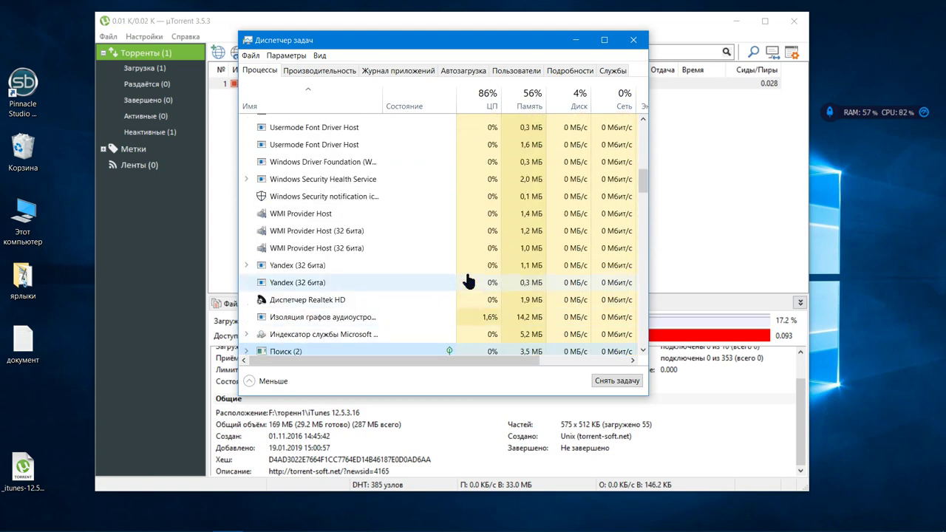
pyautogui.scroll(5, 467, 281)
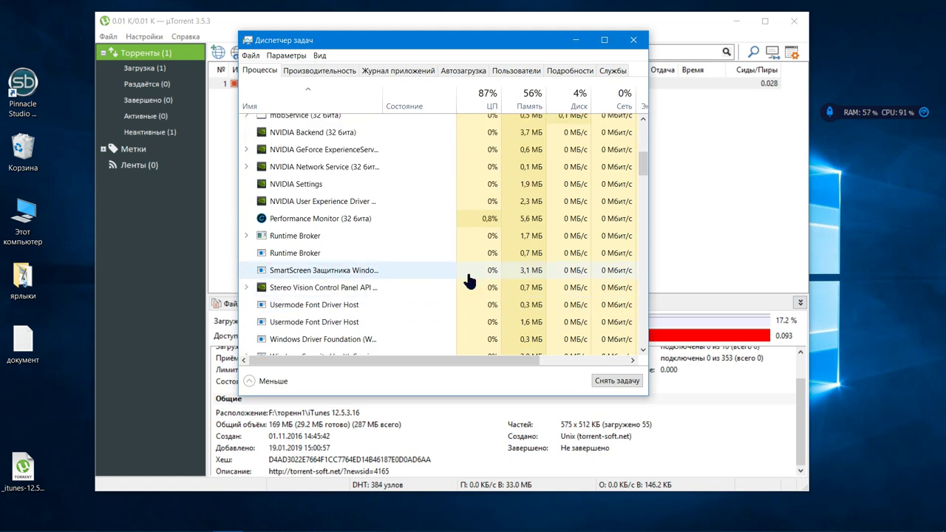
pyautogui.scroll(2, 470, 281)
pyautogui.scroll(2, 470, 281)
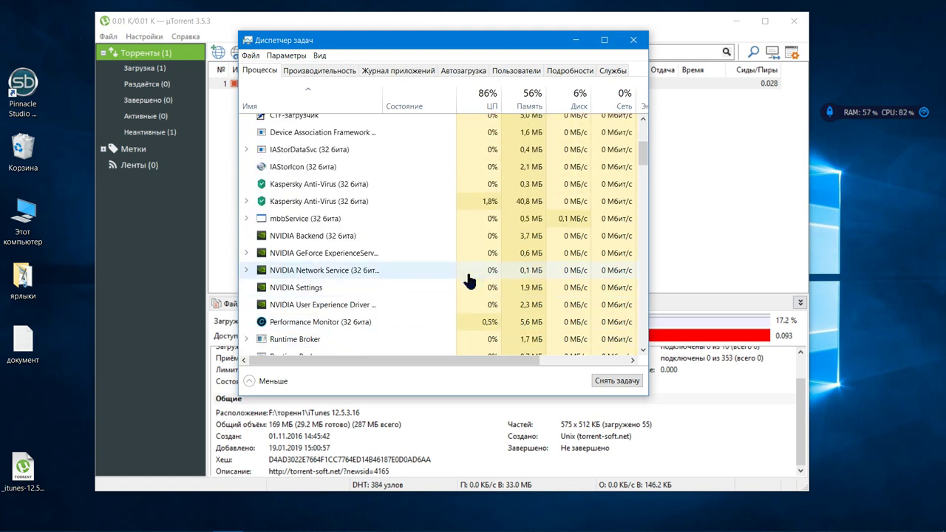
pyautogui.scroll(1, 458, 248)
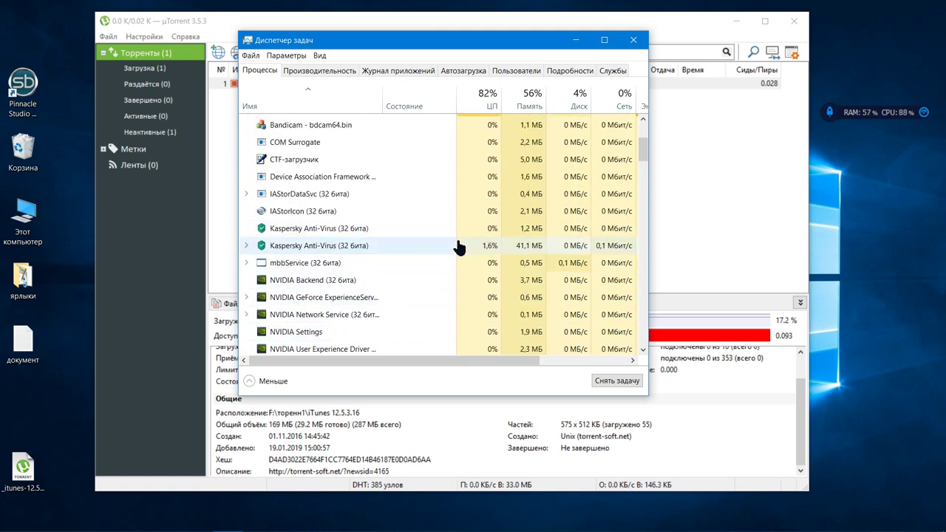
pyautogui.scroll(3, 458, 247)
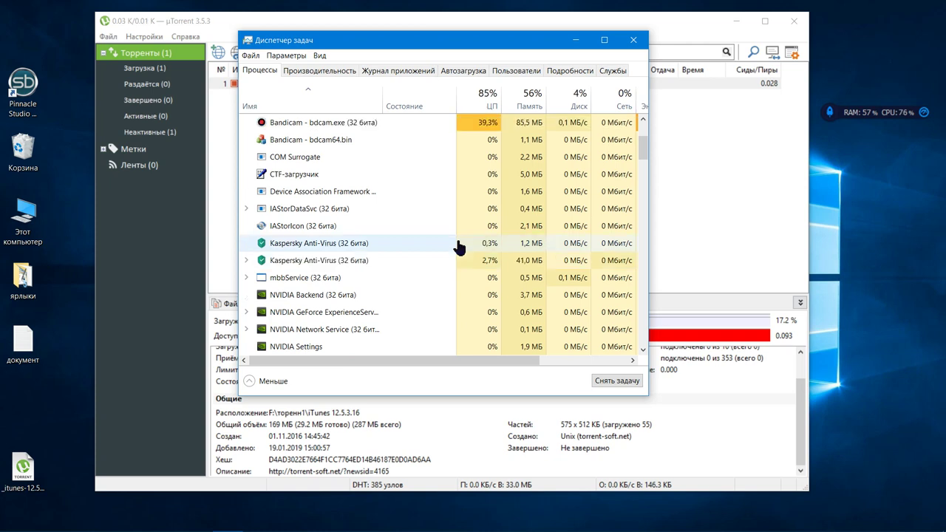
pyautogui.scroll(5, 458, 247)
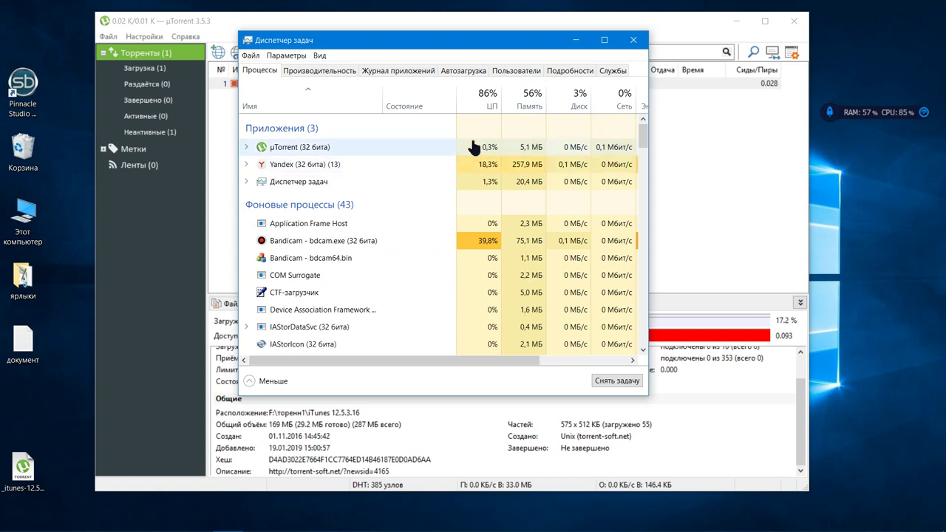
# Change the priority of the uTorrent.exe process in the detailed process list, confirm the change, and close Task Manager
pyautogui.click(567, 72)
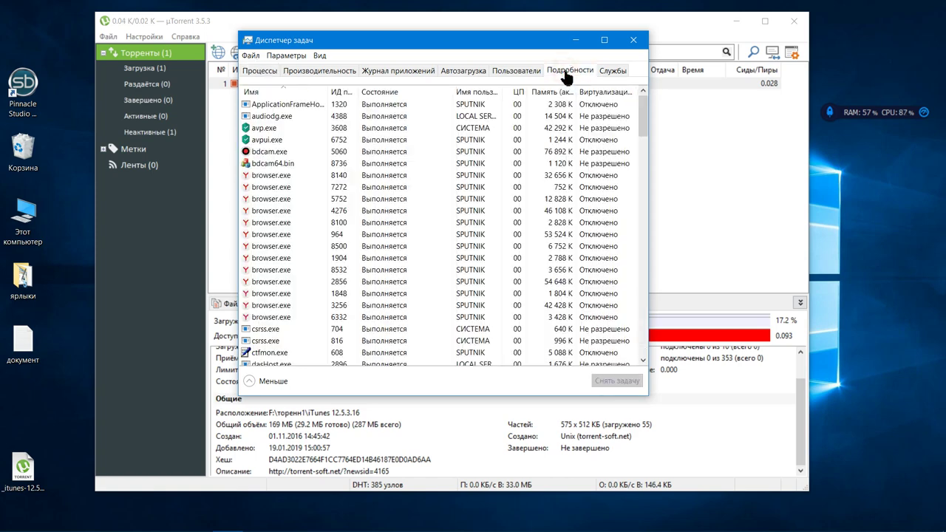
pyautogui.scroll(-10, 380, 161)
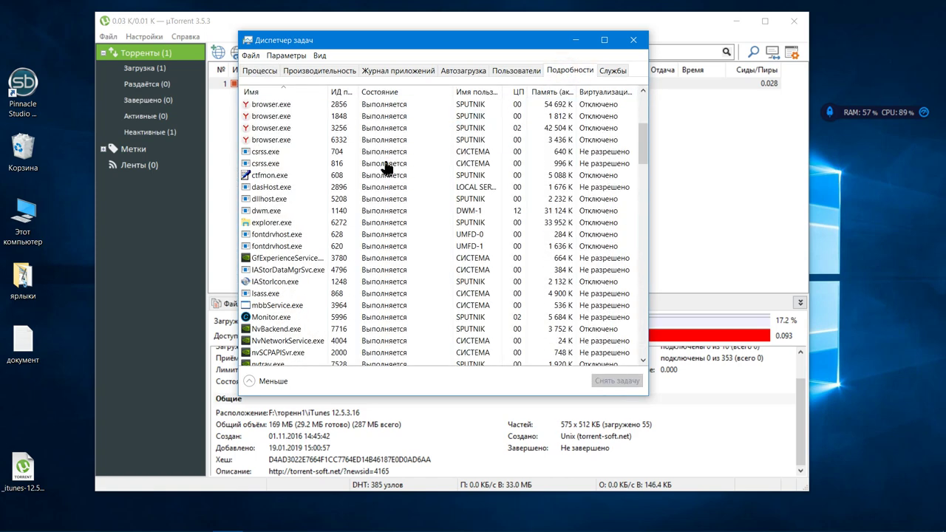
pyautogui.scroll(-13, 385, 168)
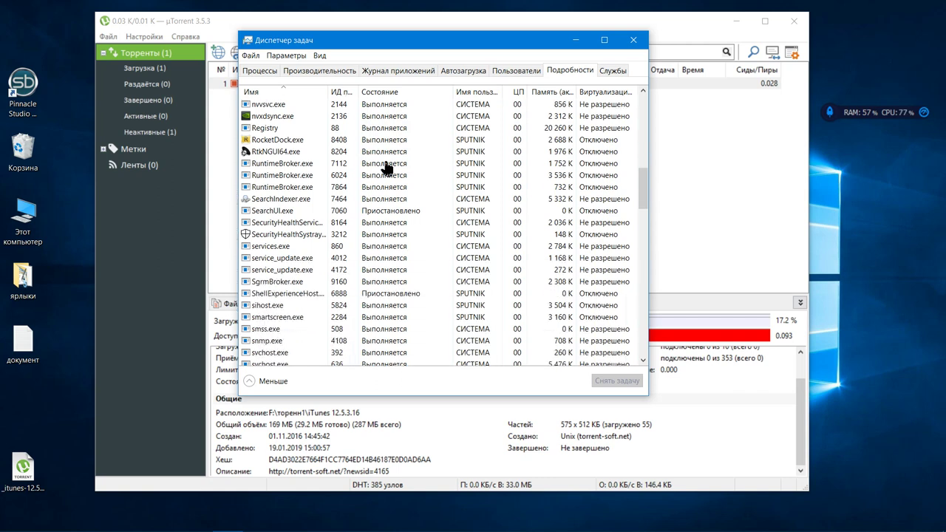
pyautogui.scroll(-9, 385, 168)
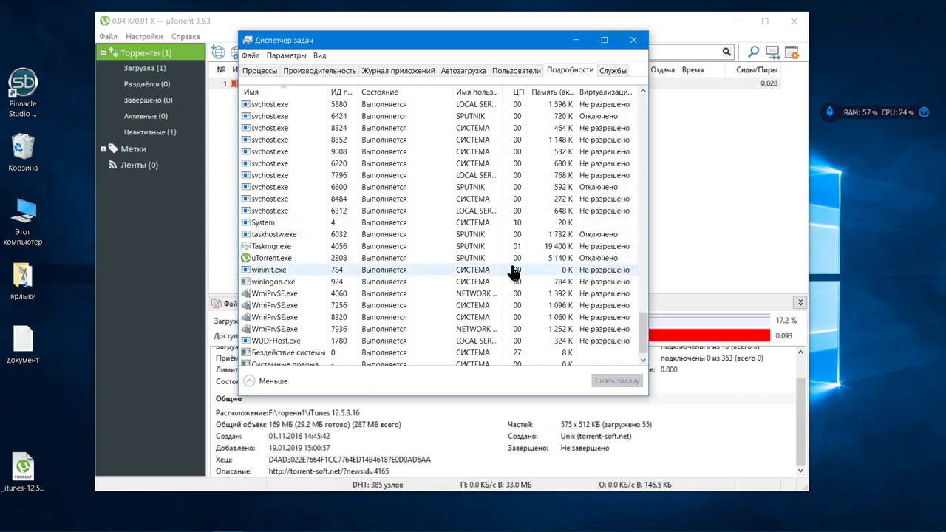
pyautogui.click(554, 260)
pyautogui.rightClick(559, 260)
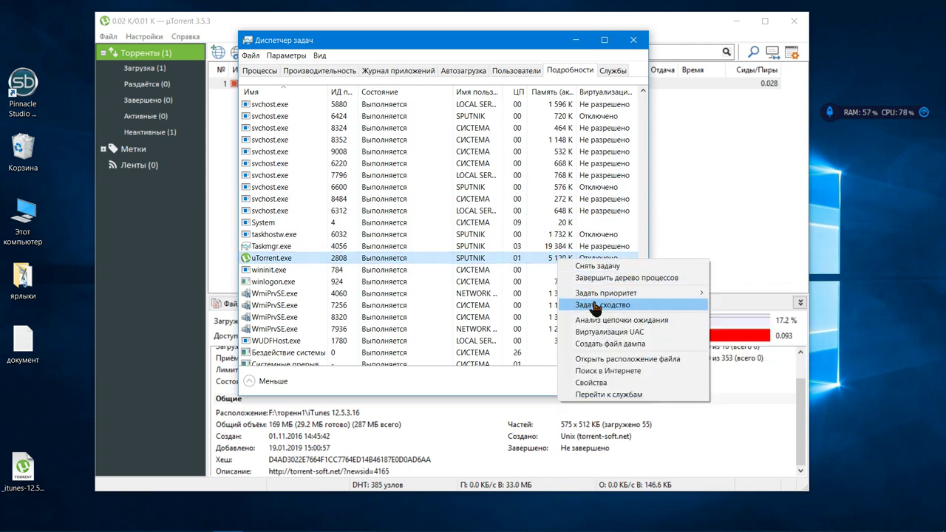
pyautogui.moveTo(702, 294)
pyautogui.click(728, 309)
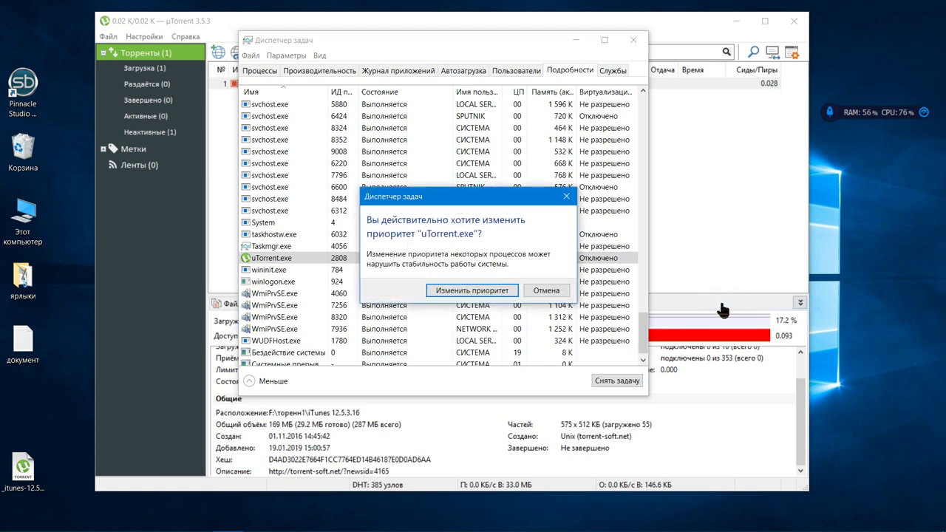
pyautogui.click(465, 290)
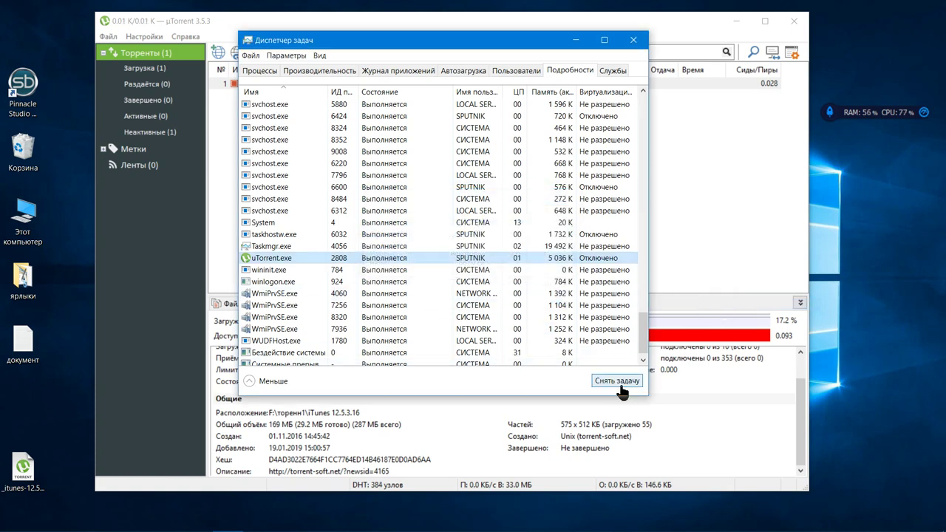
pyautogui.click(633, 39)
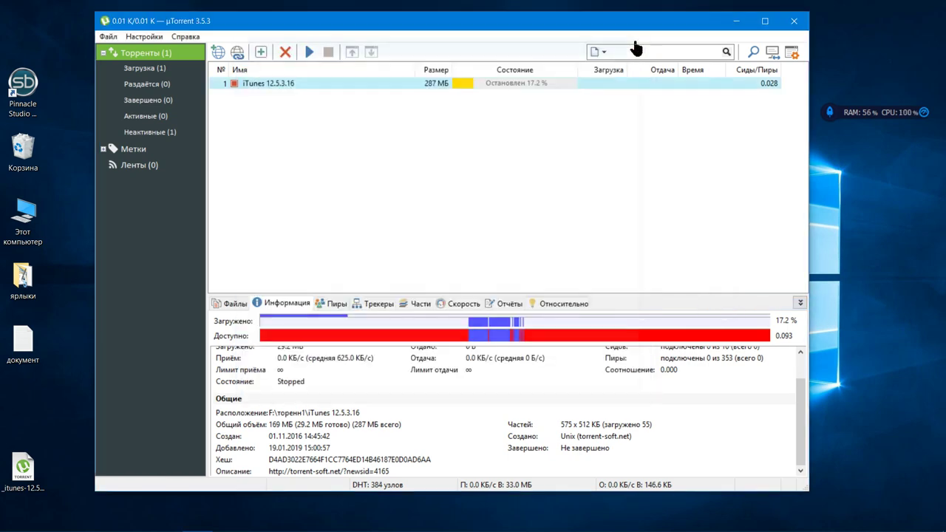
# Start the stopped iTunes 12.5.3.16 torrent and check its trackers and connected peers
pyautogui.rightClick(500, 83)
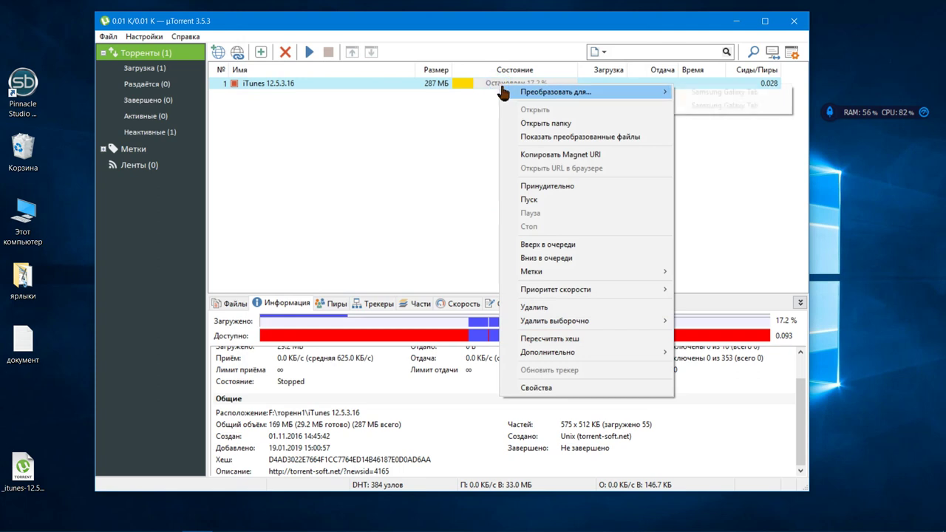
pyautogui.click(517, 200)
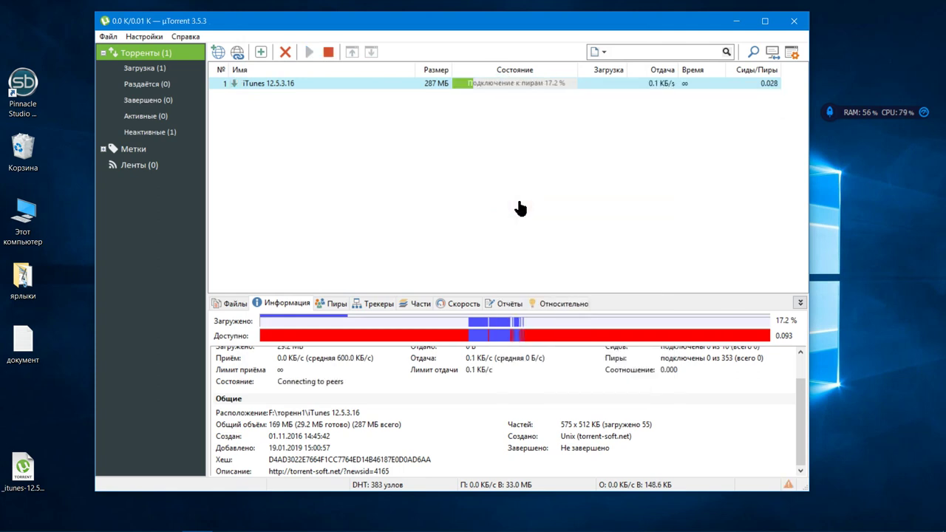
pyautogui.click(381, 305)
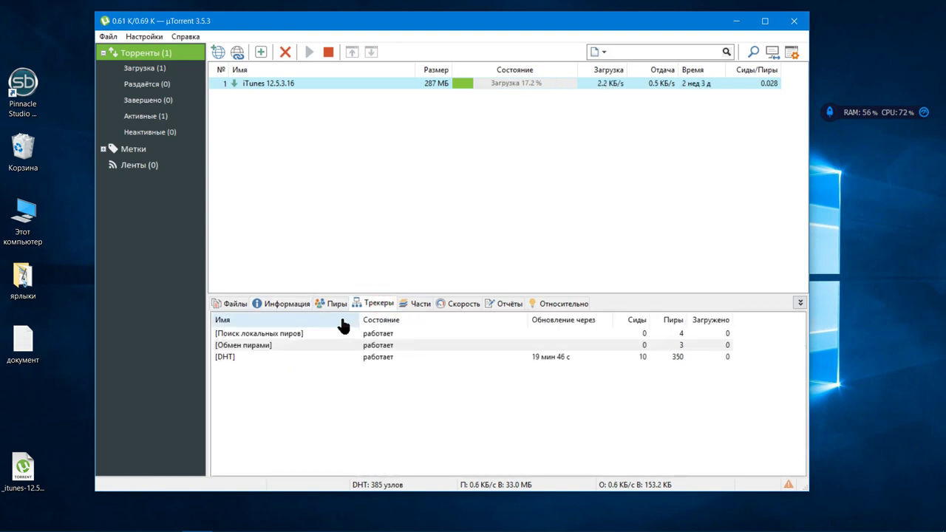
pyautogui.click(330, 305)
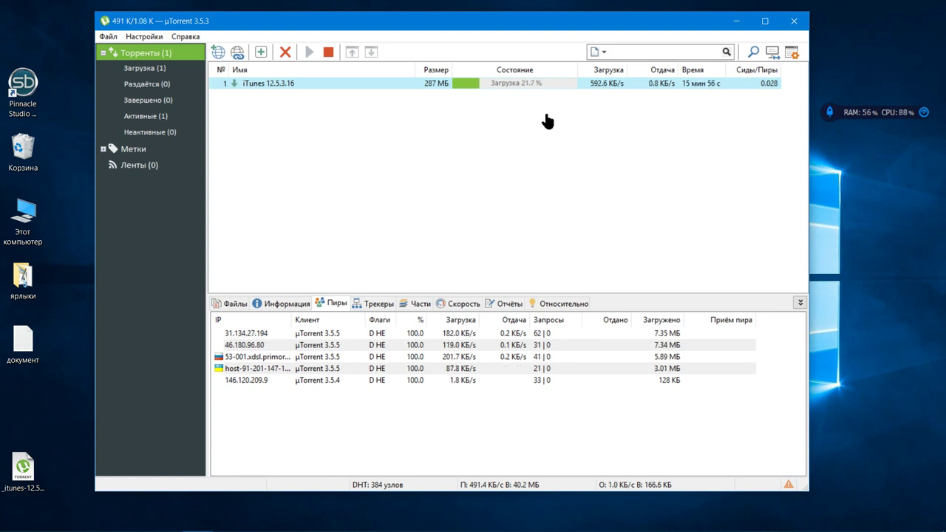
# Delete the iTunes 12.5.3.16 torrent together with its torrent file and downloaded data, and close µTorrent
pyautogui.rightClick(536, 84)
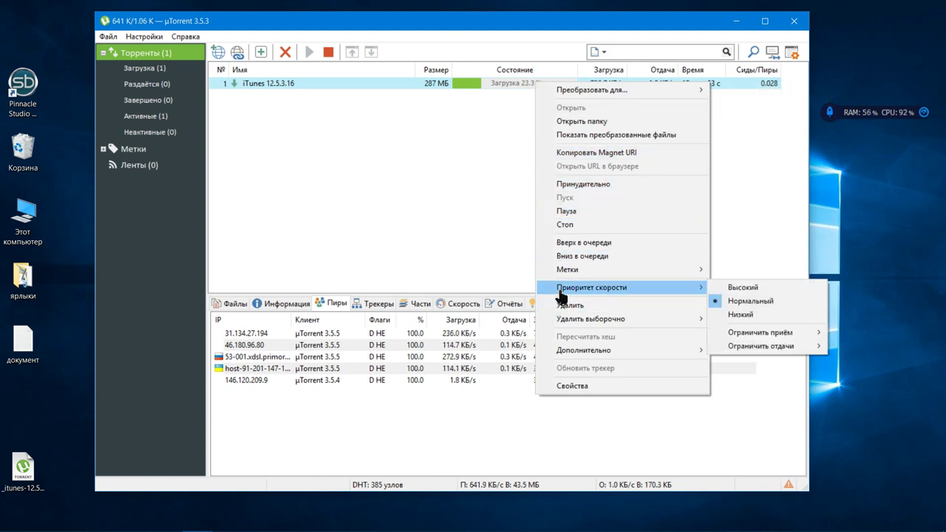
pyautogui.moveTo(565, 321)
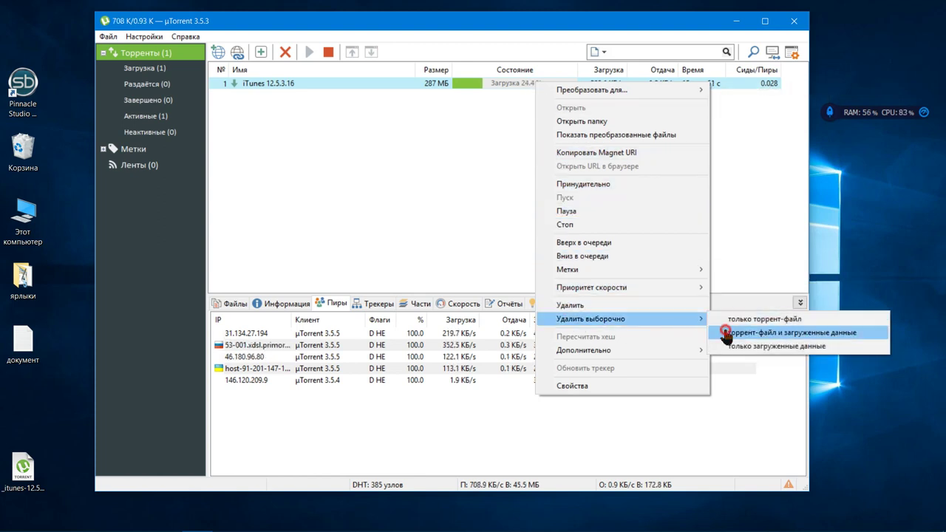
pyautogui.click(726, 333)
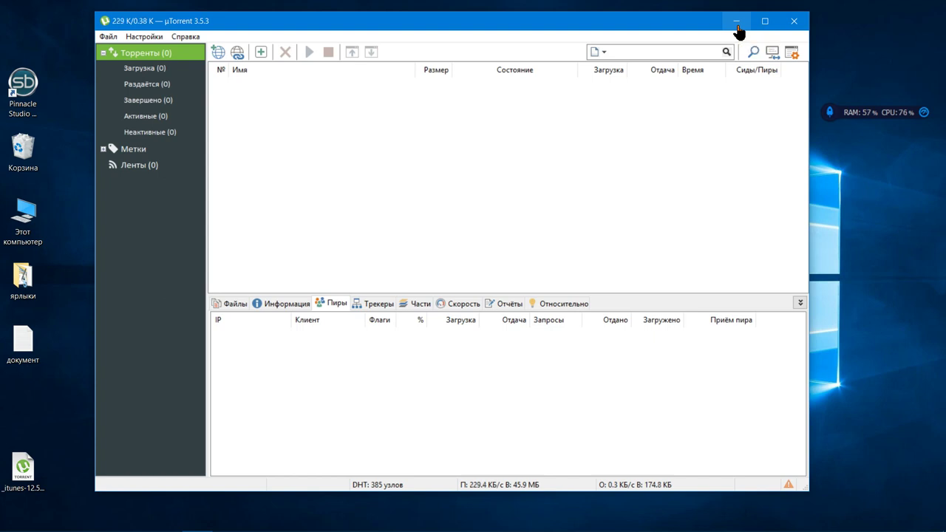
pyautogui.click(789, 25)
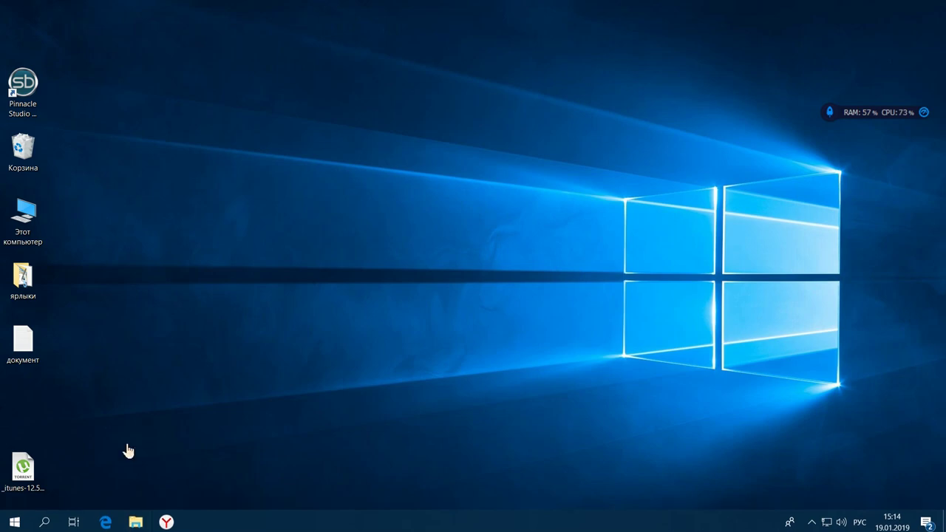
# Open Этот компьютер in File Explorer and turn off the display of hidden items
pyautogui.doubleClick(28, 230)
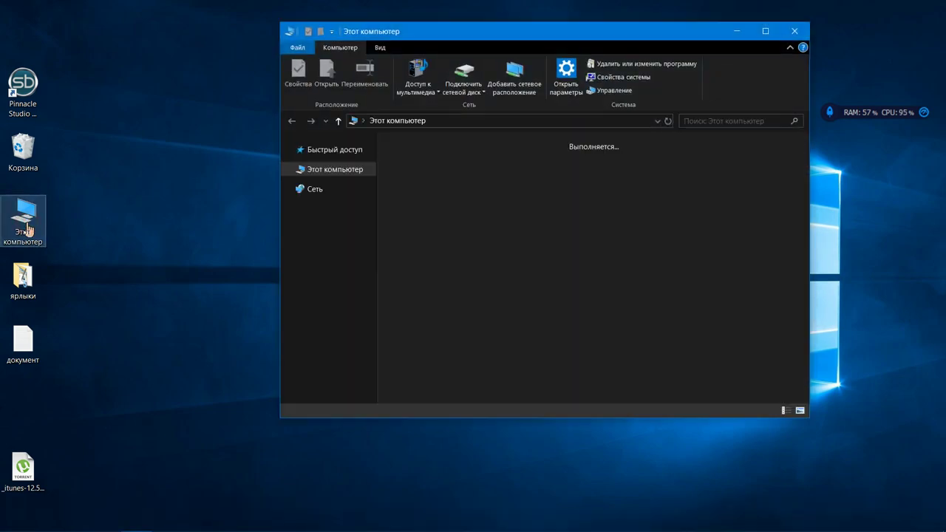
pyautogui.moveTo(596, 38); pyautogui.dragTo(496, 32)
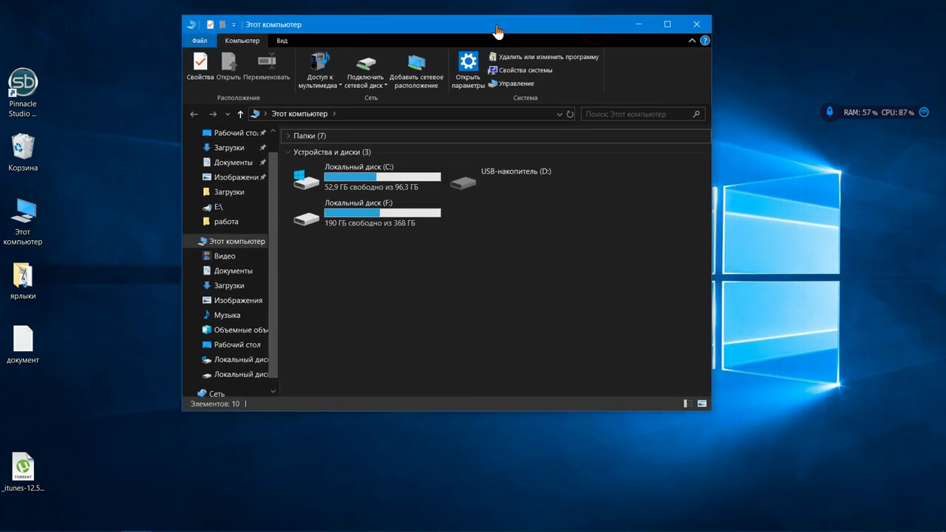
pyautogui.click(279, 45)
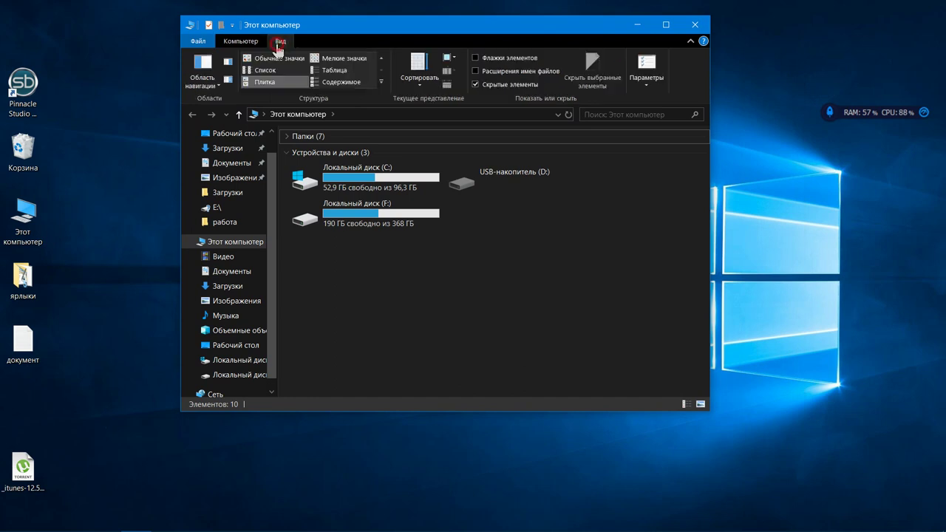
pyautogui.click(475, 84)
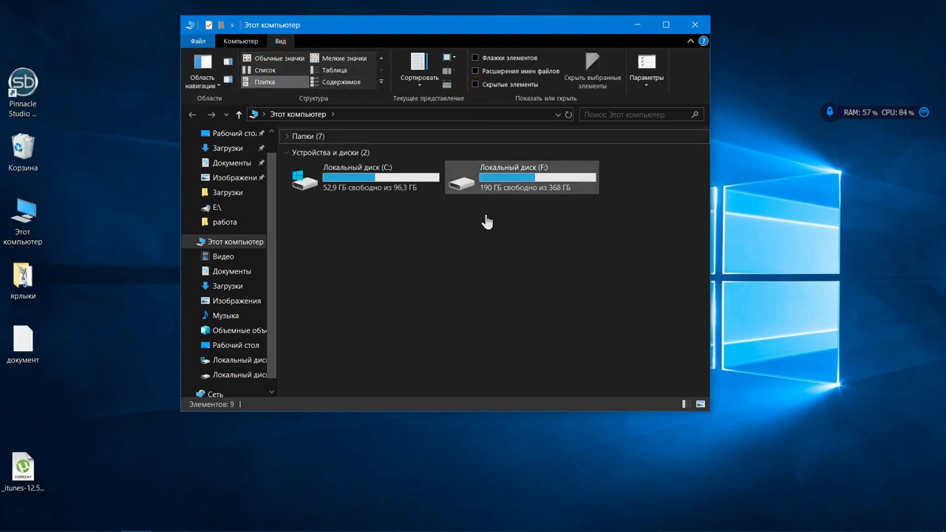
# Open the работа folder on local disk F:
pyautogui.doubleClick(523, 184)
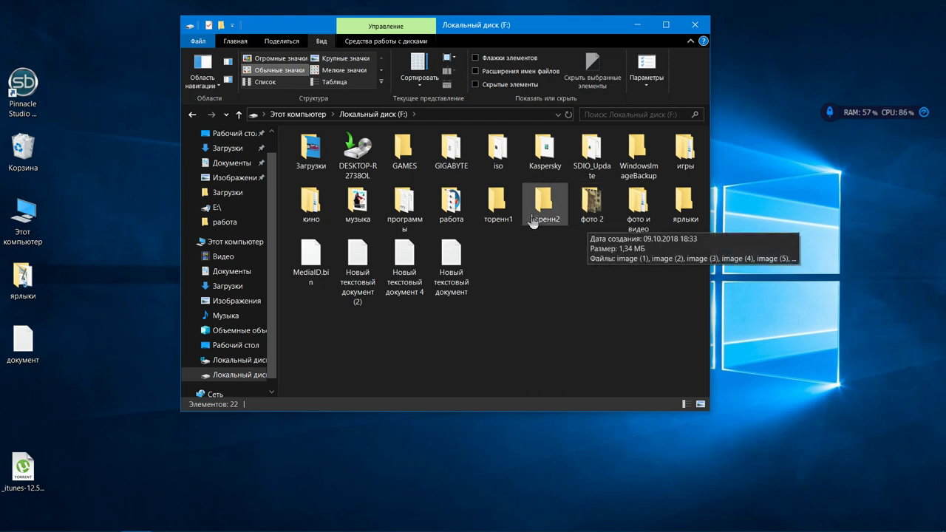
pyautogui.click(439, 218)
pyautogui.doubleClick(438, 217)
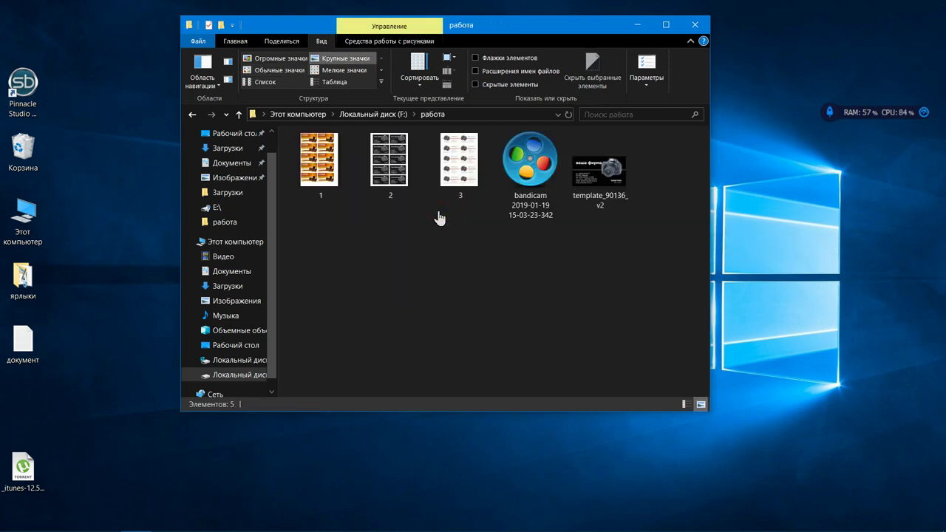
# View images 1 and 2 from the работа folder full screen, exiting the image viewer after each
pyautogui.click(322, 185)
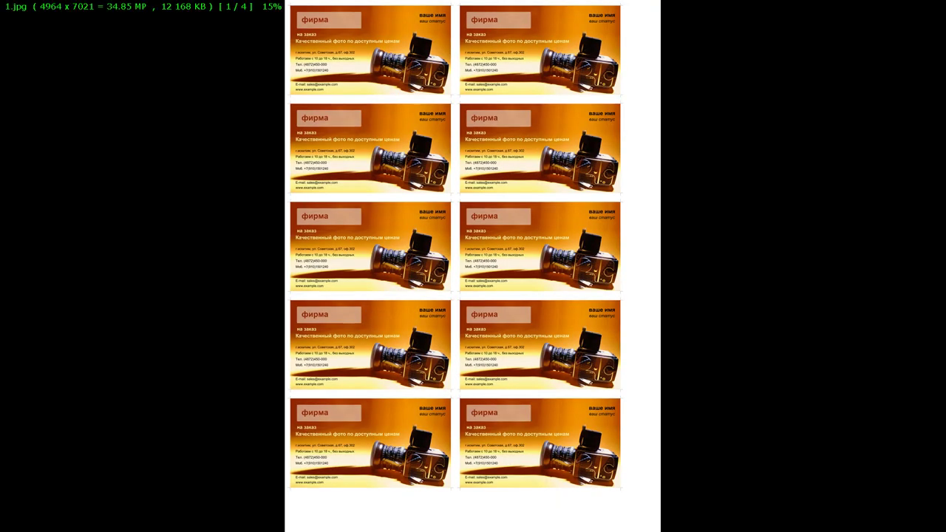
pyautogui.rightClick(687, 183)
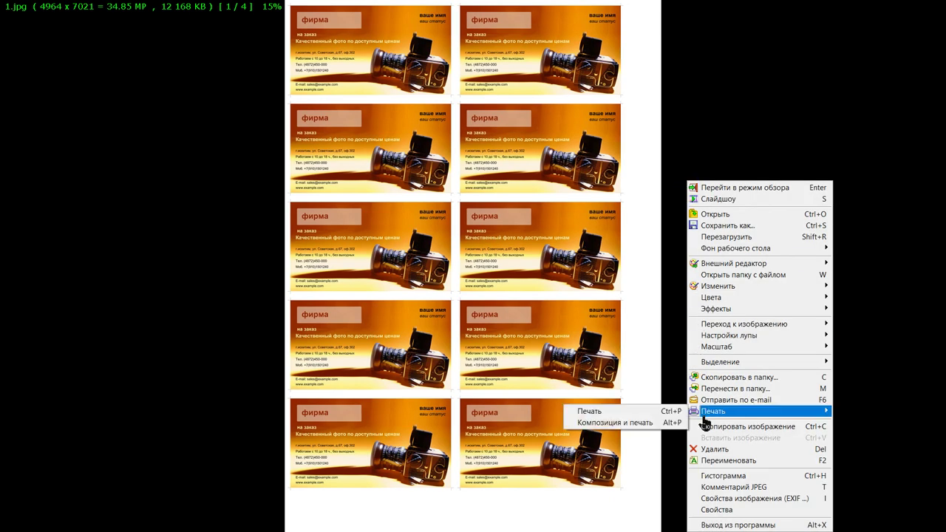
pyautogui.click(709, 525)
pyautogui.click(388, 168)
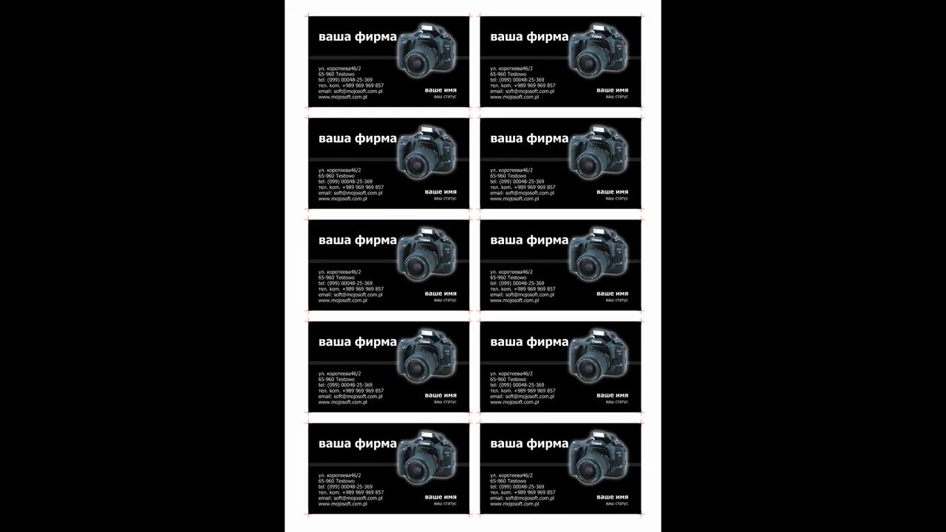
pyautogui.rightClick(735, 186)
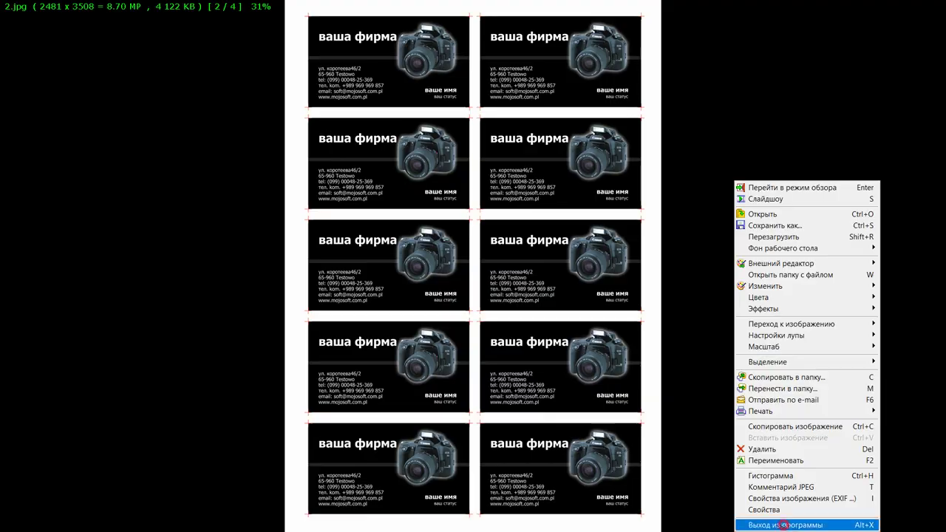
pyautogui.click(783, 524)
# View images 3 and template_90136_v2 full screen, exiting the image viewer after each
pyautogui.doubleClick(479, 174)
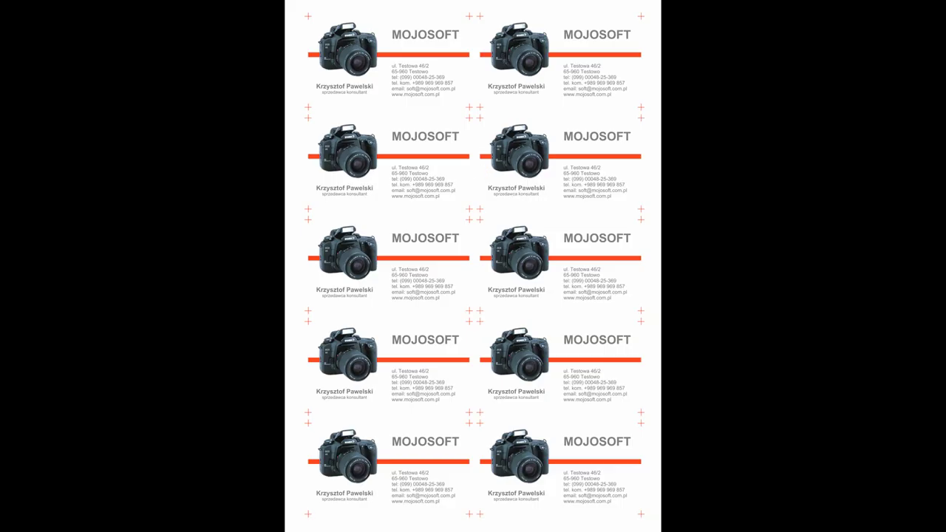
pyautogui.rightClick(740, 160)
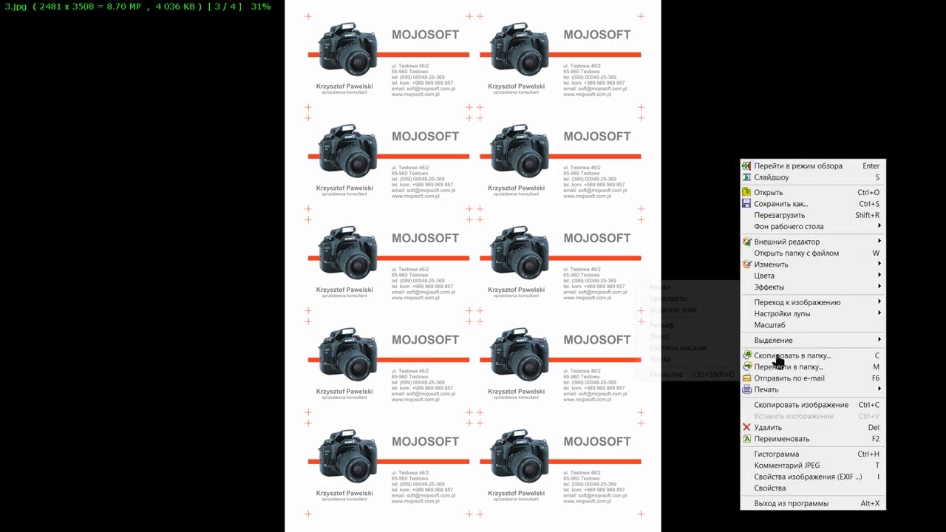
pyautogui.click(782, 503)
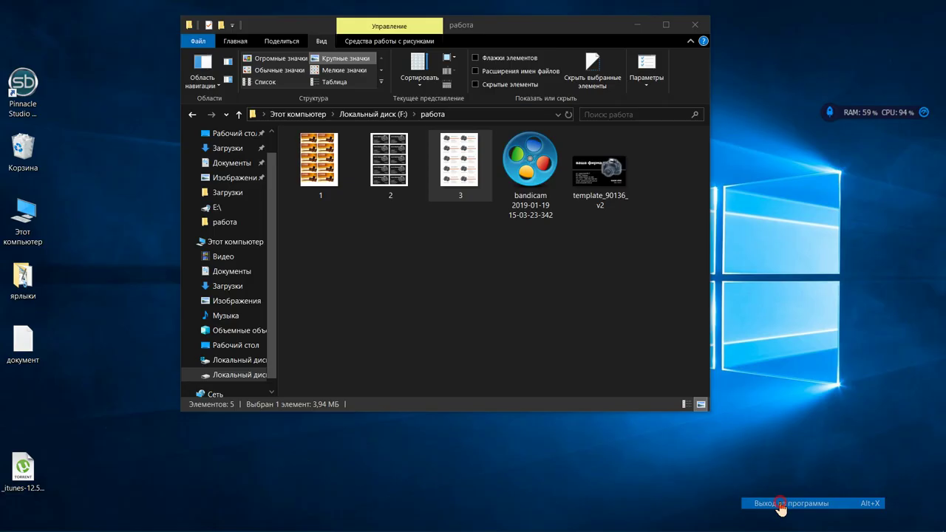
pyautogui.doubleClick(604, 183)
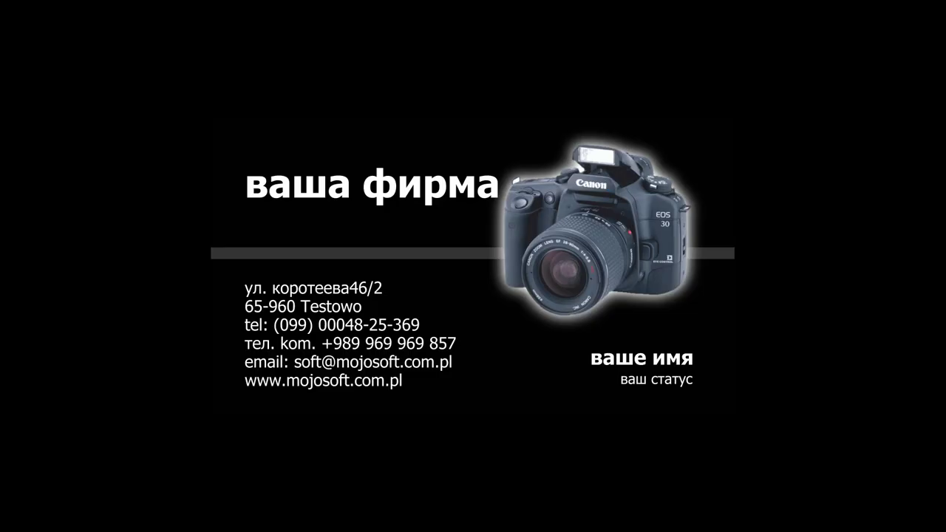
pyautogui.rightClick(540, 213)
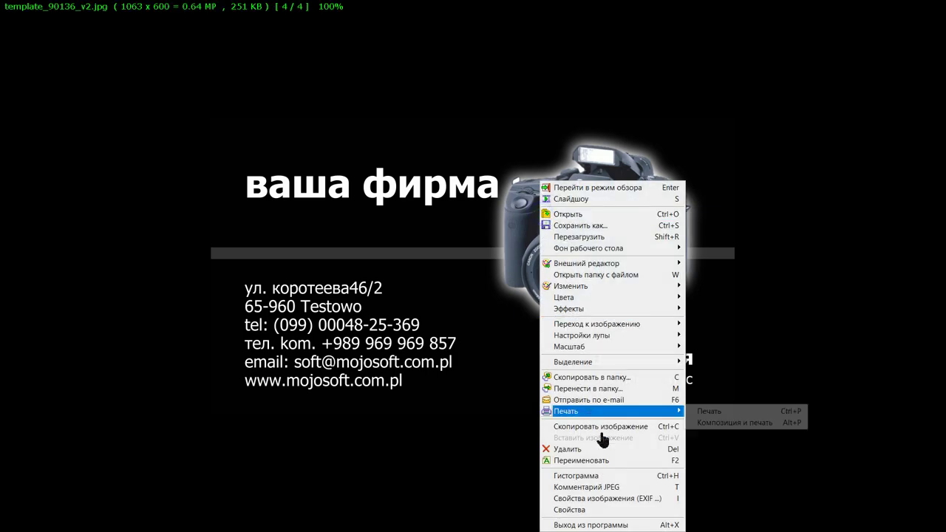
pyautogui.click(583, 525)
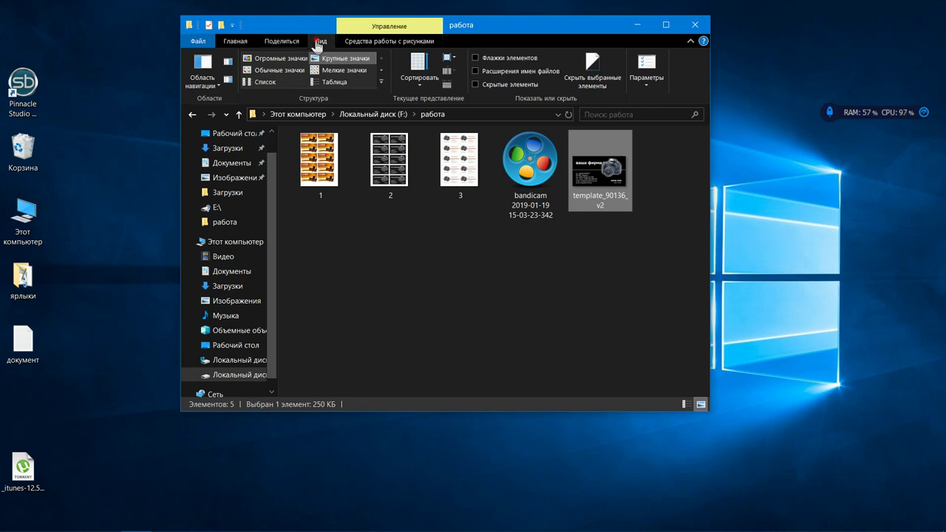
# Turn on the display of hidden items, view the hidden image 5, move on to image 1, and exit the viewer
pyautogui.click(475, 85)
pyautogui.click(520, 181)
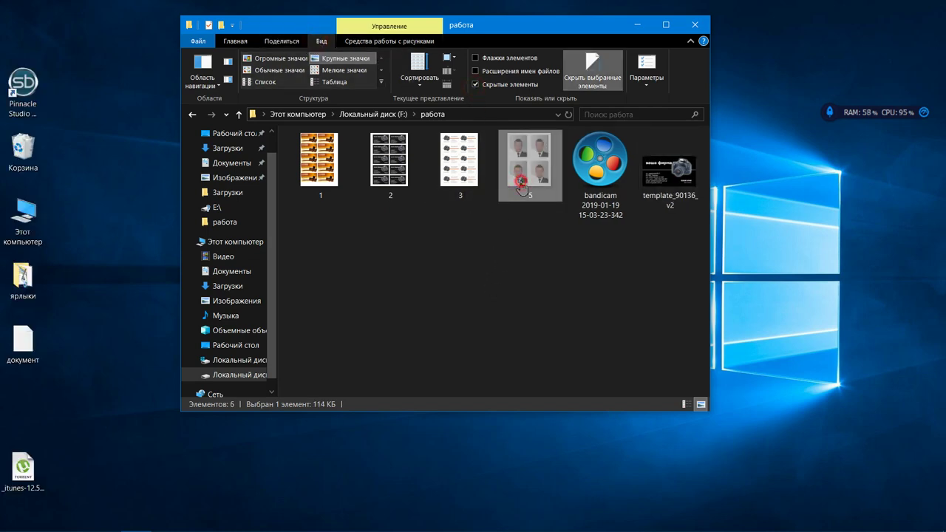
pyautogui.rightClick(521, 182)
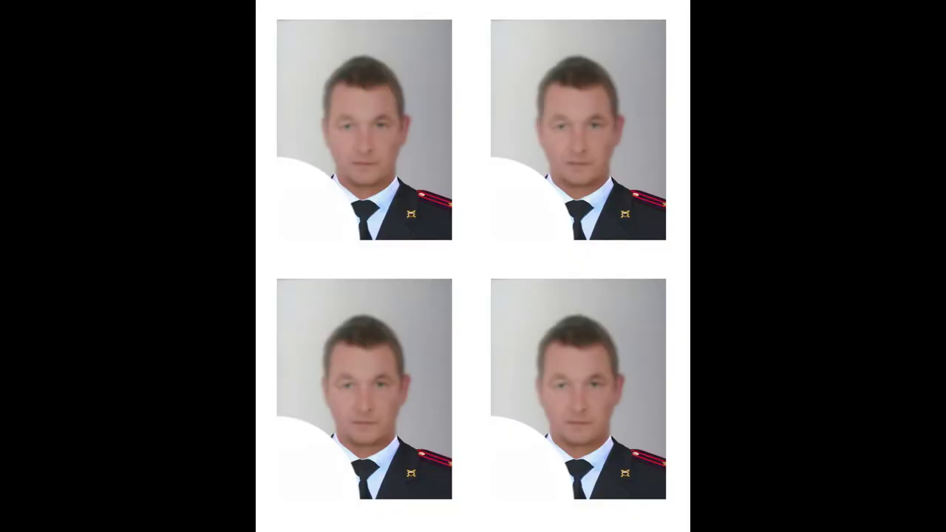
pyautogui.scroll(-1, 795, 208)
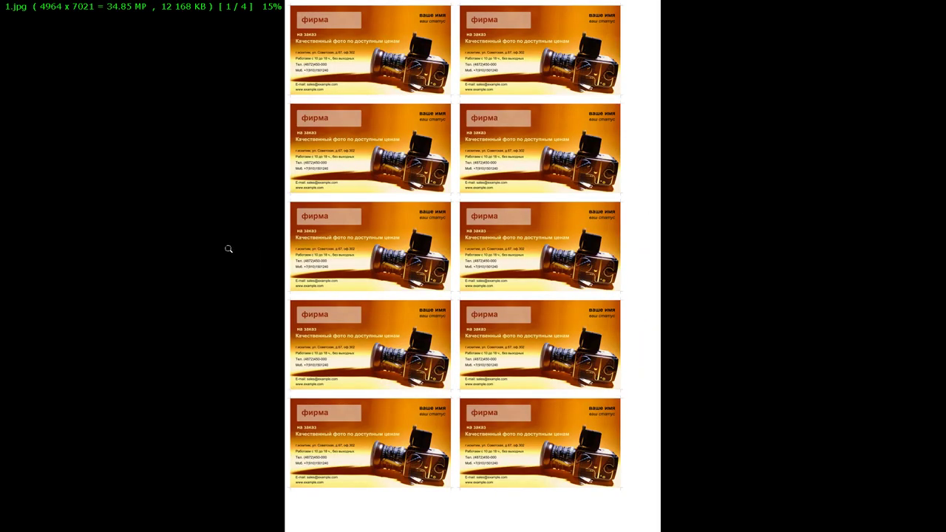
pyautogui.rightClick(838, 309)
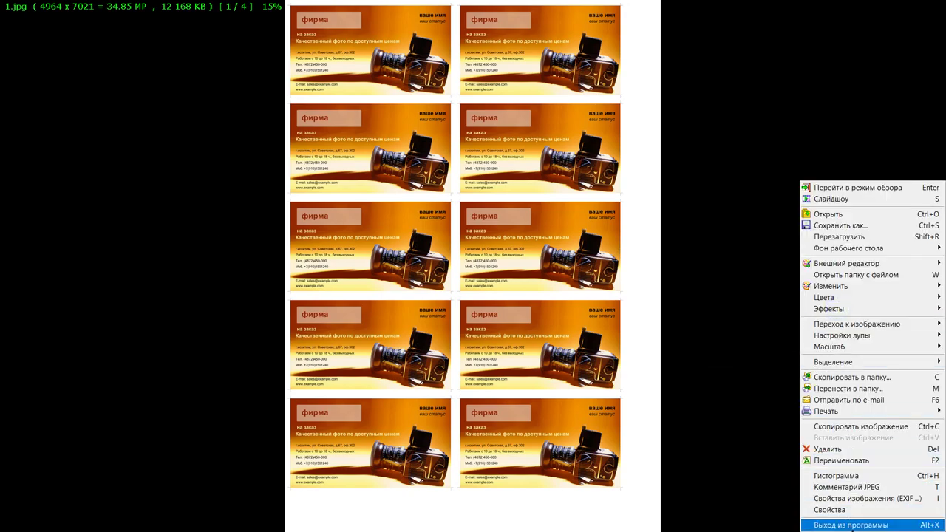
pyautogui.click(851, 525)
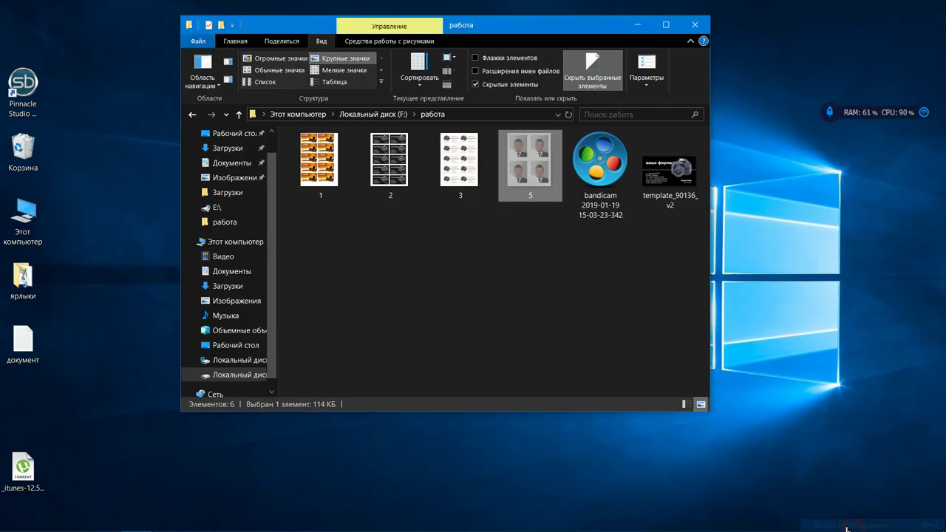
# View hidden image 5 again, jump to the first image, exit the viewer, and turn off the display of hidden items
pyautogui.doubleClick(521, 177)
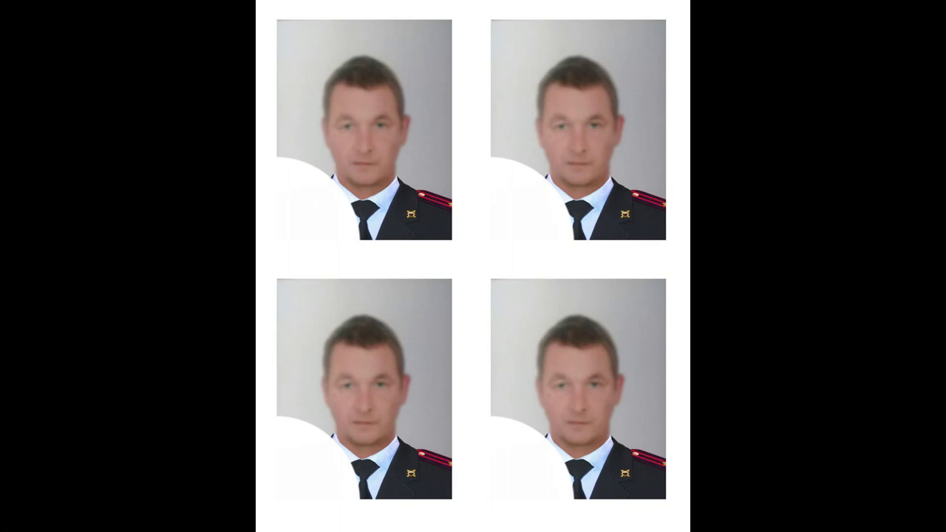
pyautogui.press('Home')
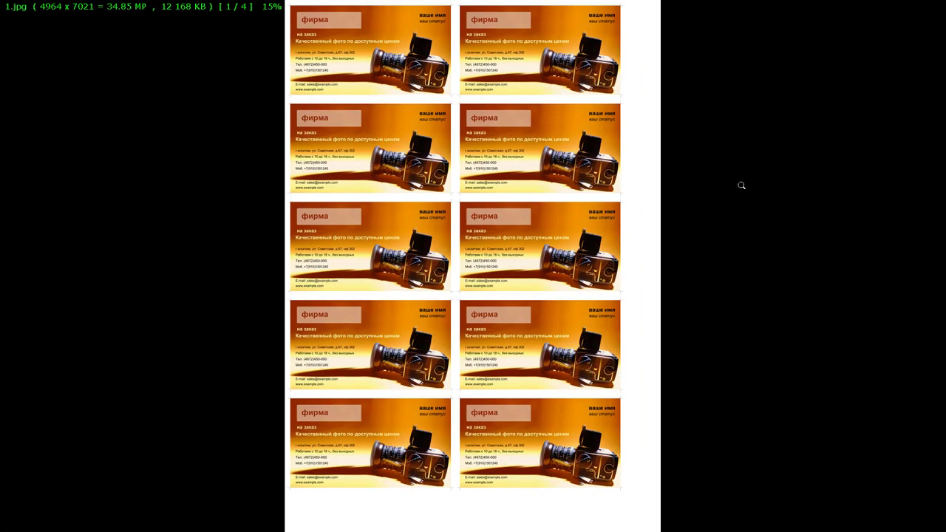
pyautogui.rightClick(741, 185)
pyautogui.click(772, 526)
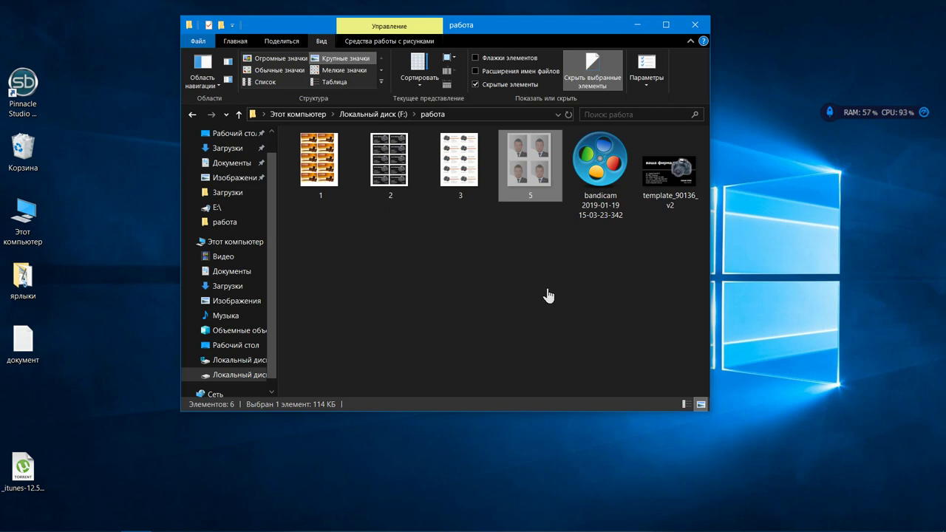
pyautogui.click(476, 84)
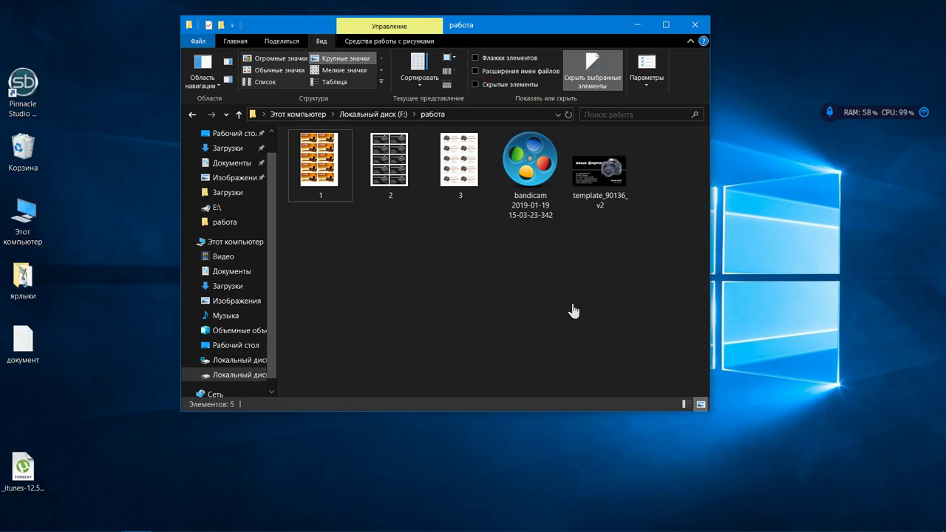